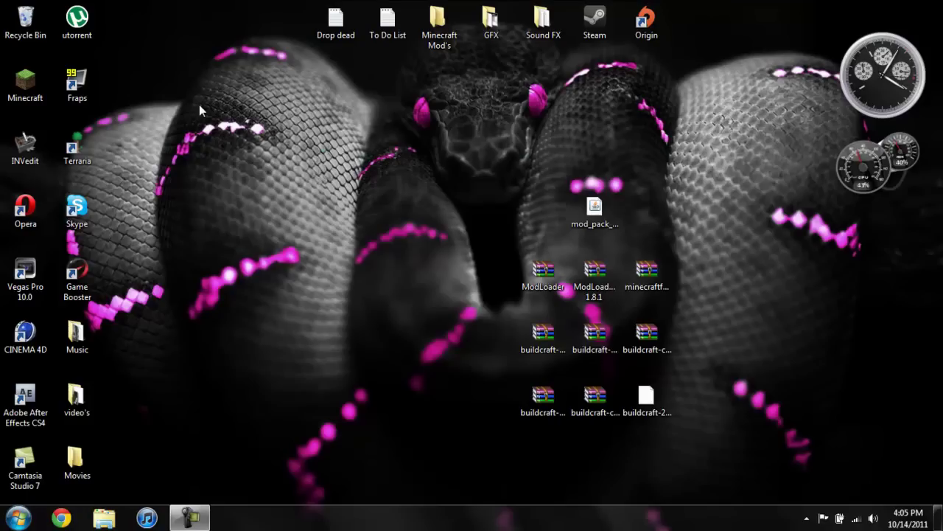
# Start Minecraft, log in with the remembered account and load the BuildCraft singleplayer world
pyautogui.click(25, 85)
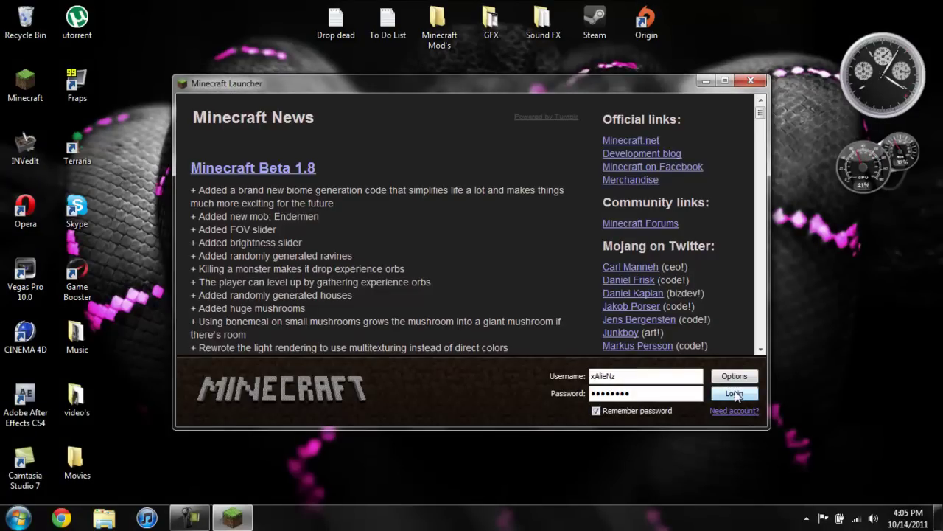
pyautogui.click(734, 394)
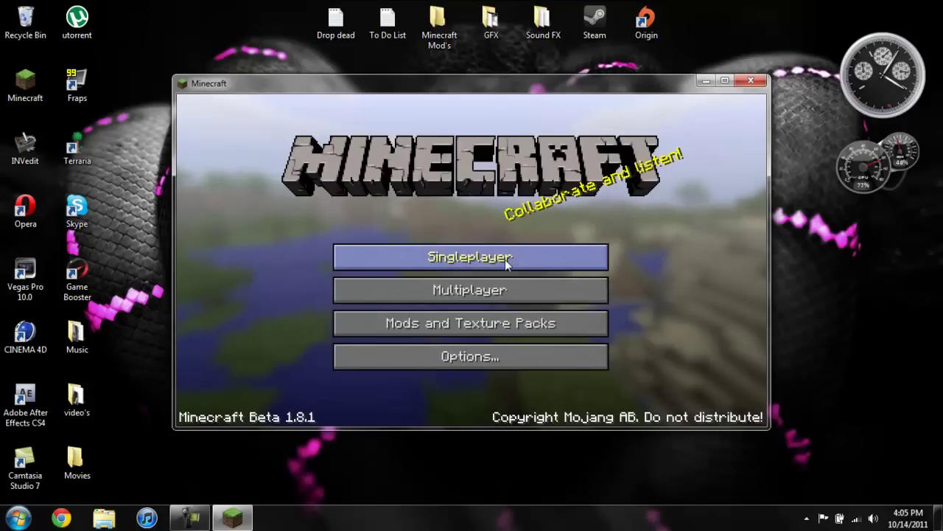
pyautogui.click(505, 255)
pyautogui.click(429, 182)
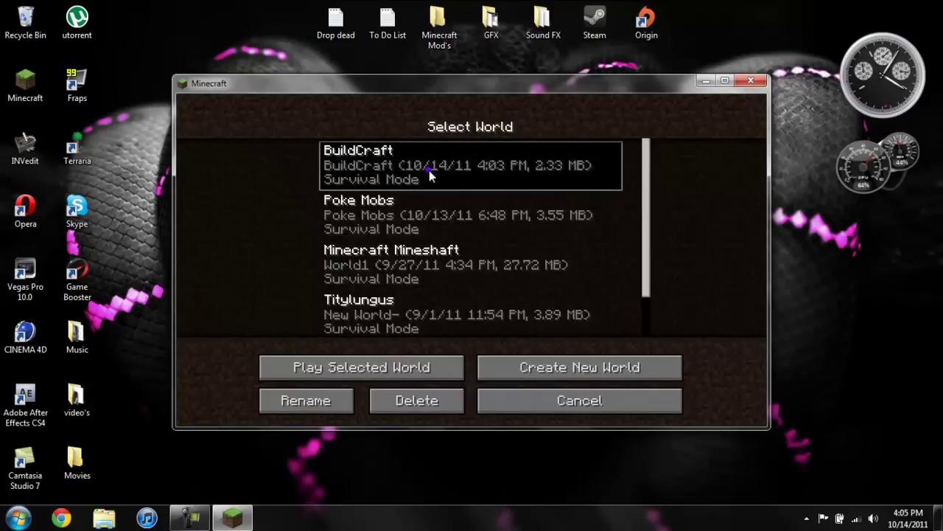
pyautogui.click(413, 374)
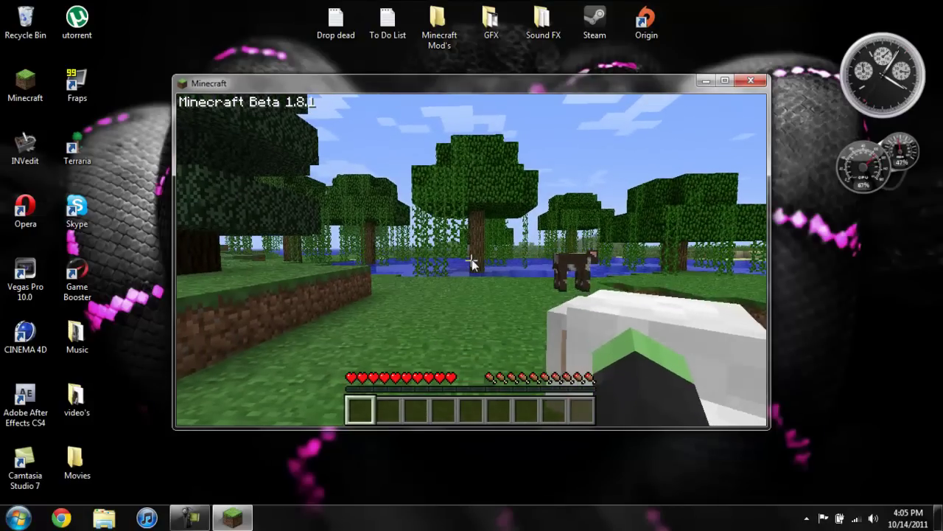
# Maximize the game window and add Template #1 from the second page of the item list to the inventory
pyautogui.press('e')
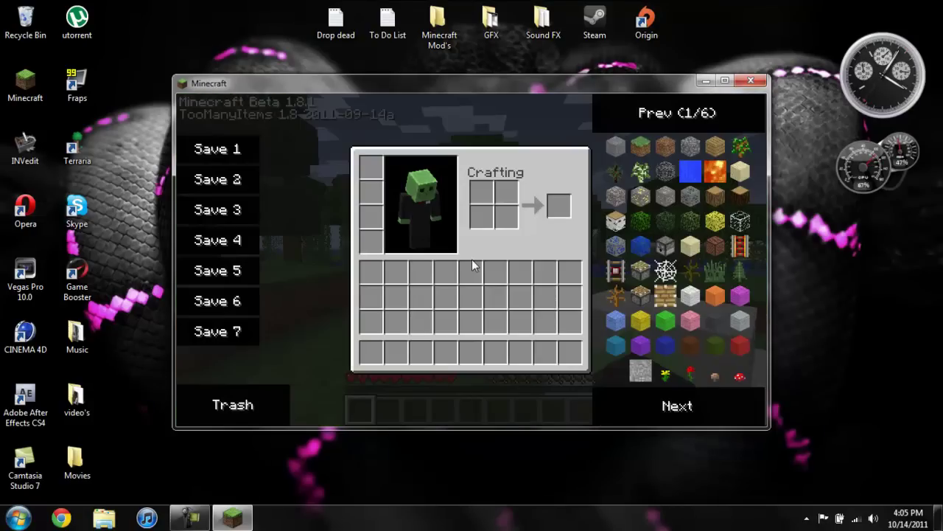
pyautogui.click(725, 81)
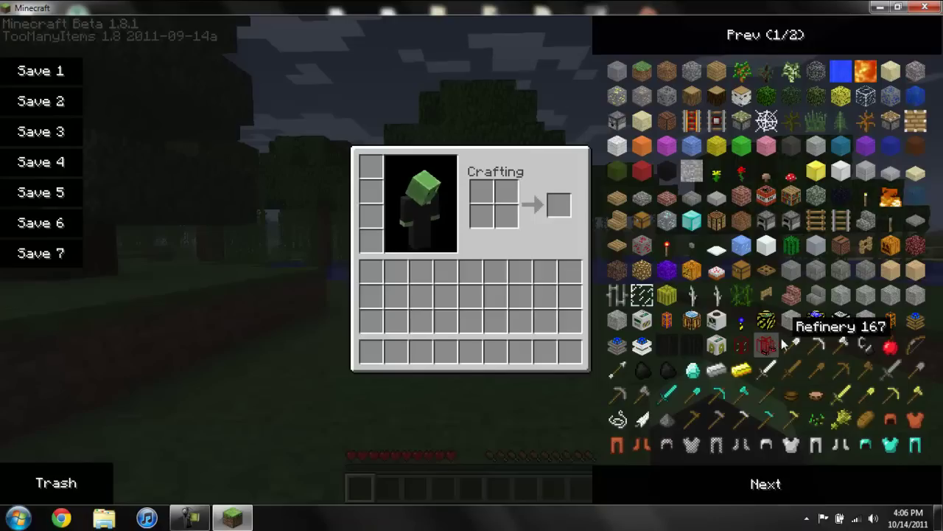
pyautogui.click(721, 487)
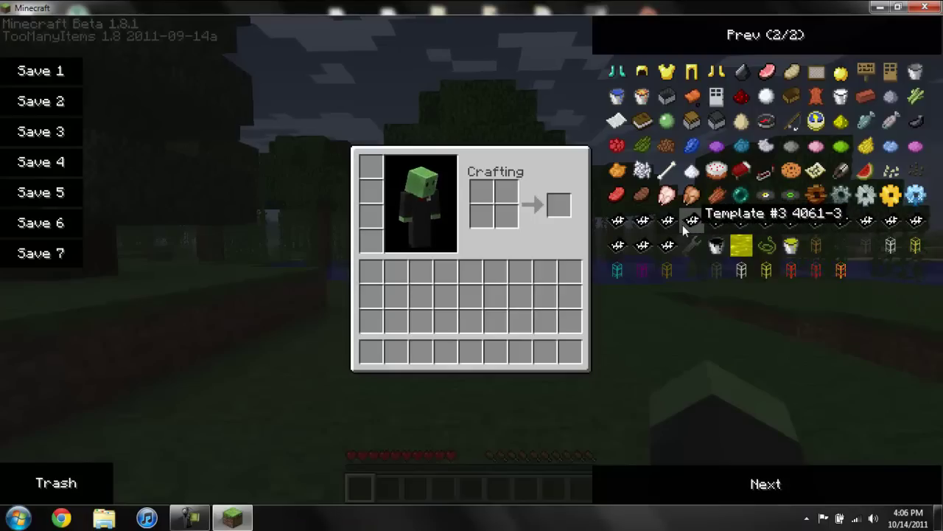
pyautogui.click(643, 222)
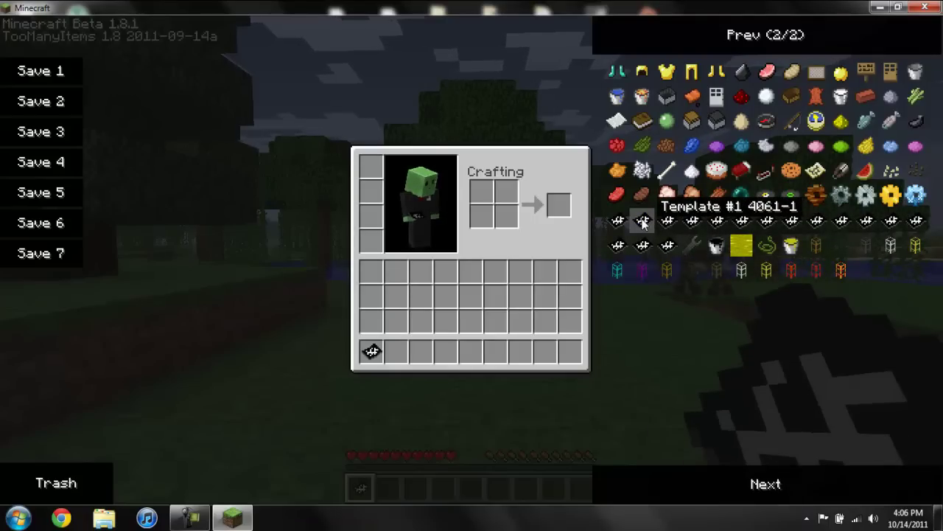
pyautogui.press('e')
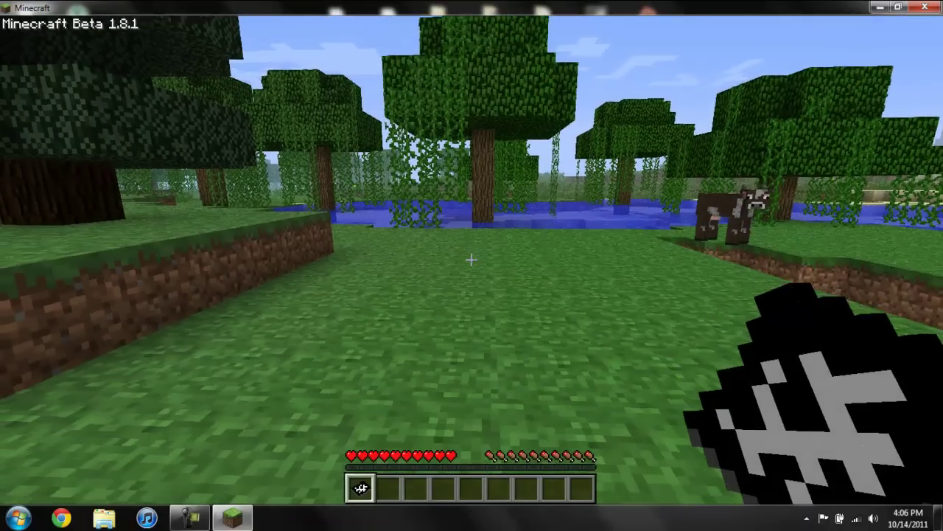
# Add a Template Drawing Table to the inventory from the item list and place it on the grass
pyautogui.press('w')
pyautogui.press('e')
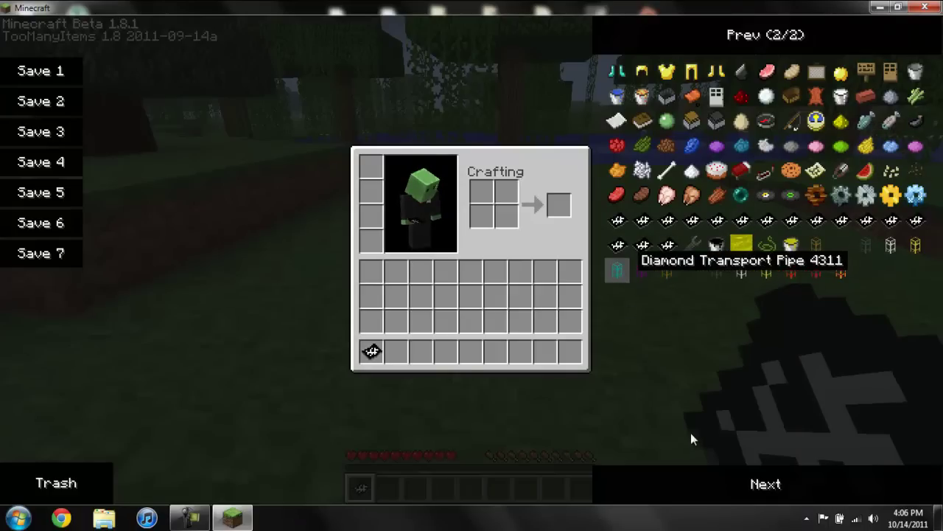
pyautogui.click(700, 480)
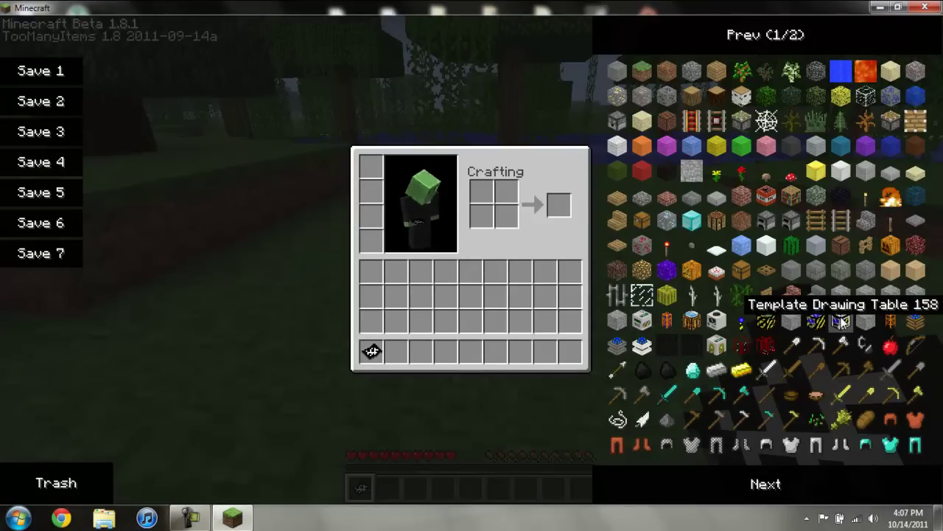
pyautogui.press('e')
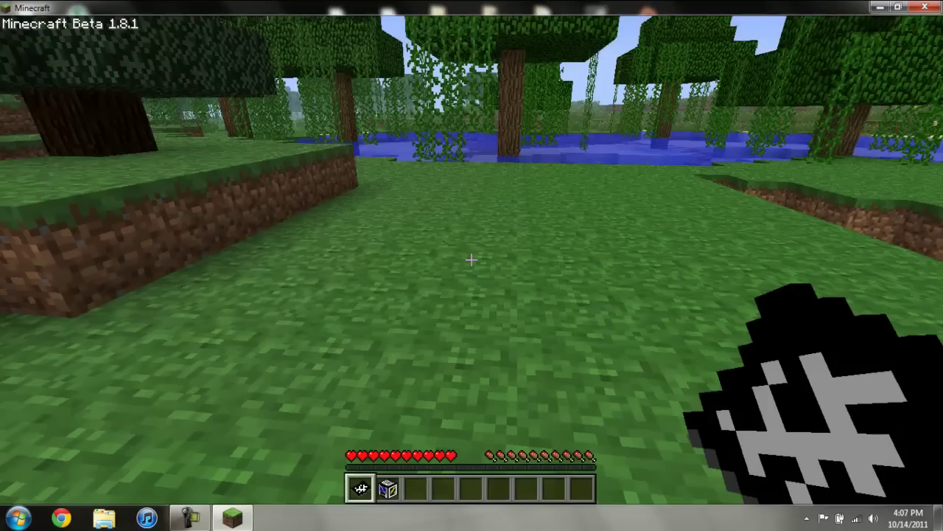
pyautogui.scroll(-1, 472, 260)
pyautogui.rightClick(472, 259)
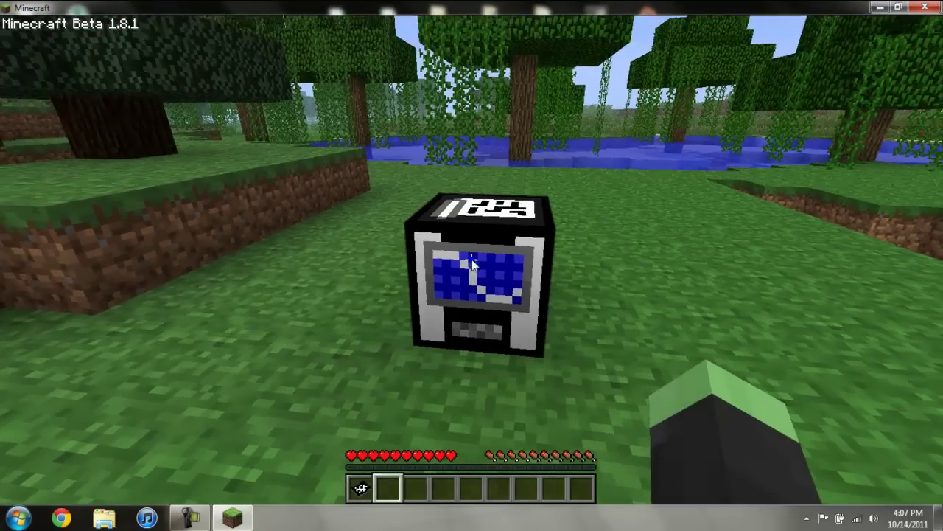
# Process the template in the drawing table and put the finished Template #1 back in the first hotbar slot
pyautogui.rightClick(472, 259)
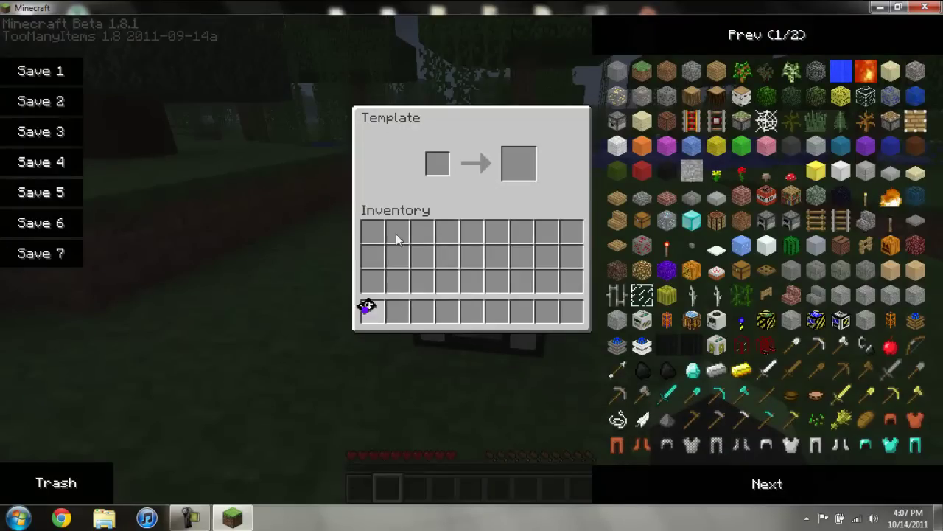
pyautogui.click(435, 169)
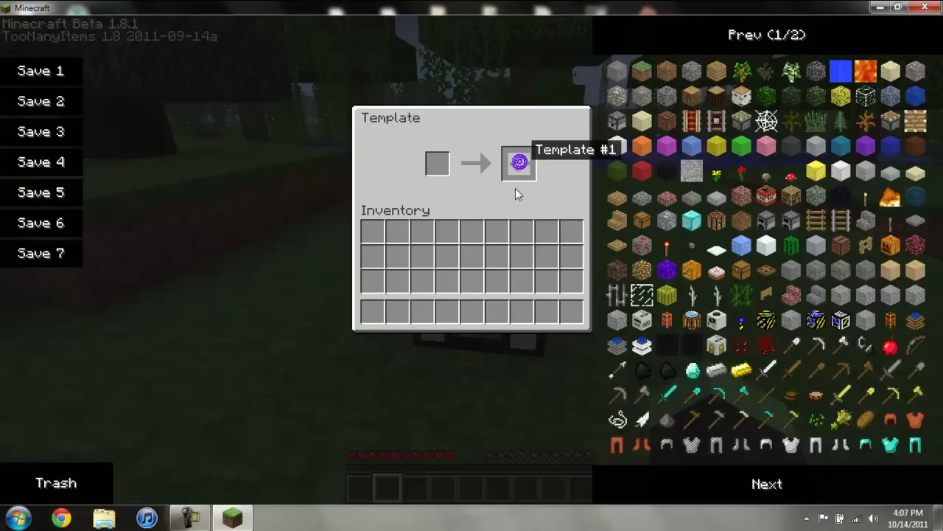
pyautogui.click(517, 164)
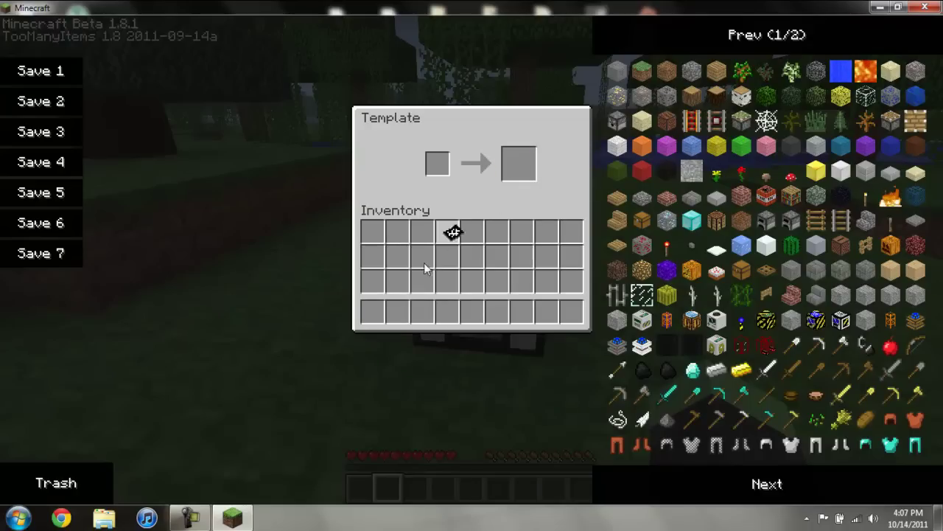
pyautogui.click(370, 315)
pyautogui.press('Escape')
pyautogui.press('Escape')
pyautogui.press('Escape')
# Add a stack of 64 brown pipes and a stack of 64 Iron Waterproof Pipes to the inventory
pyautogui.press('e')
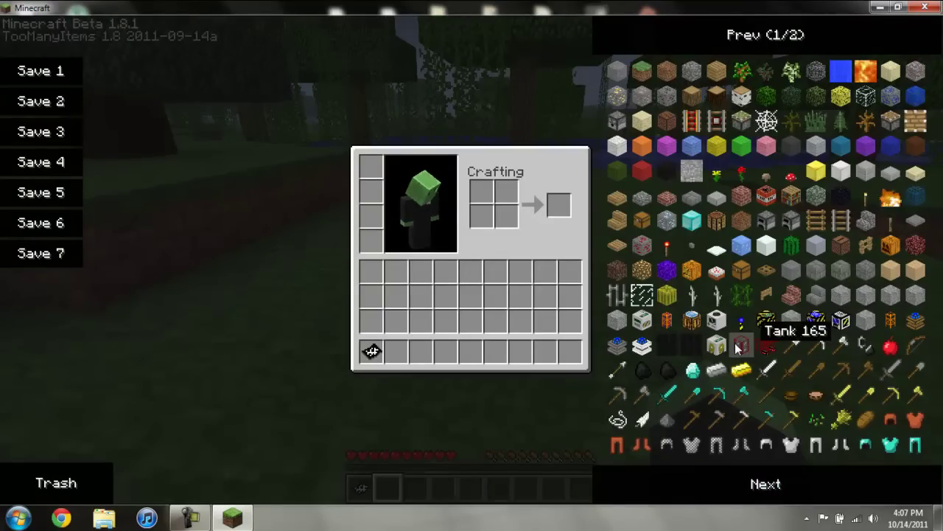
pyautogui.click(818, 495)
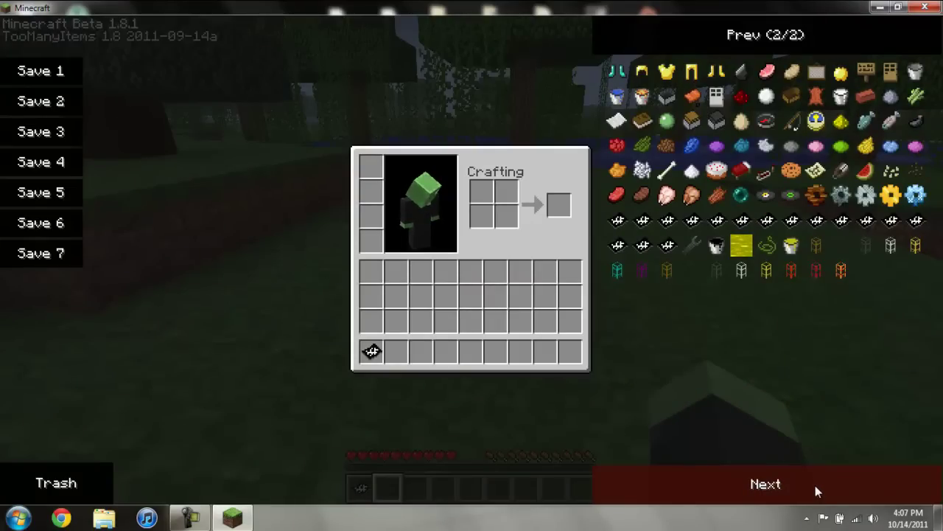
pyautogui.click(822, 240)
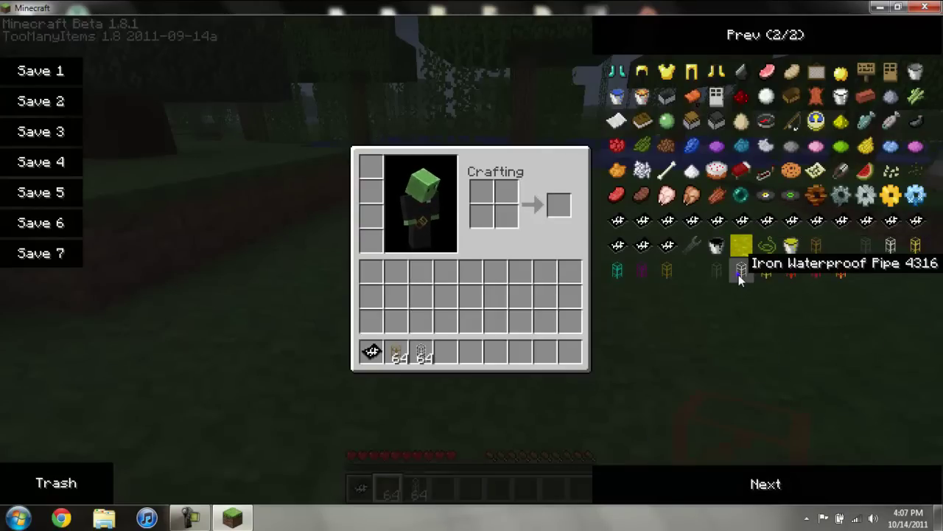
pyautogui.press('e')
# Place three brown pipes on the grass around the front of the drawing table, one of them touching its front face
pyautogui.press('2')
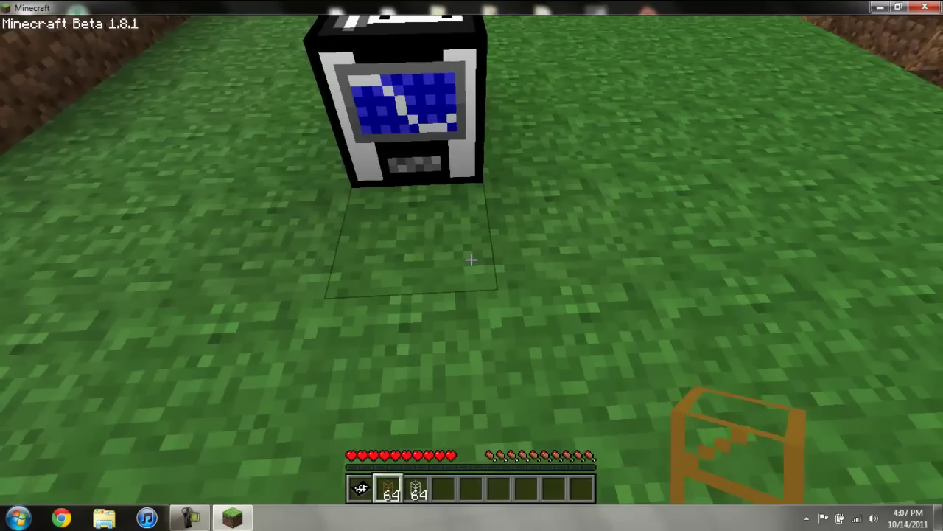
pyautogui.rightClick(471, 259)
pyautogui.rightClick(471, 260)
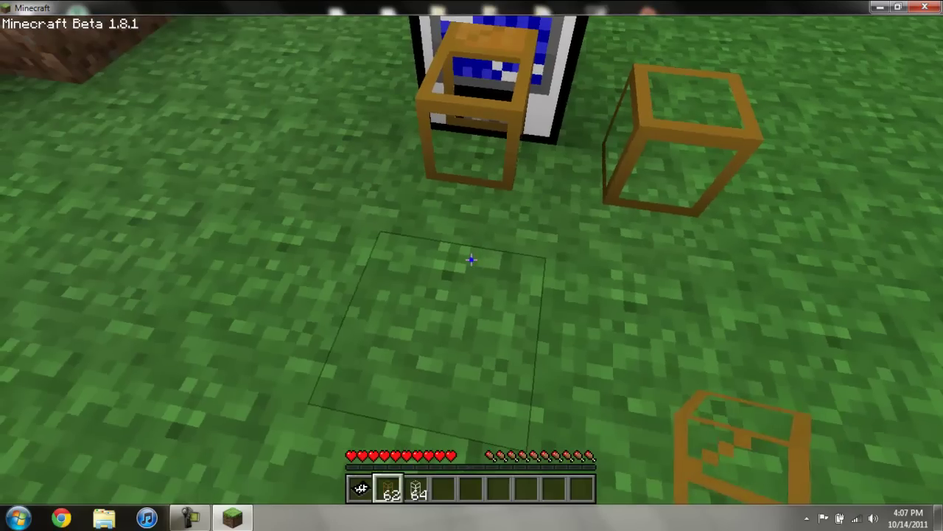
pyautogui.rightClick(471, 259)
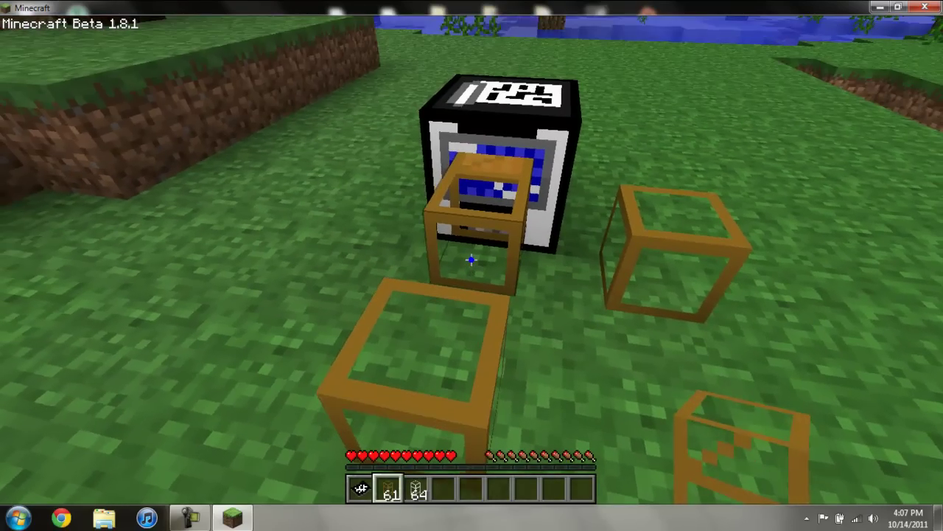
# Place a brown pipe against the drawing table's side with the yellow pattern
pyautogui.press('a')
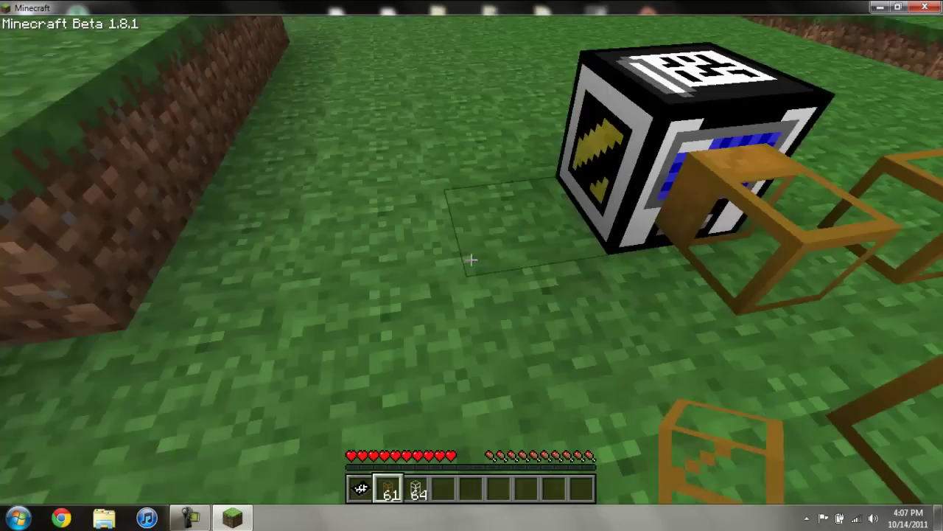
pyautogui.press('a')
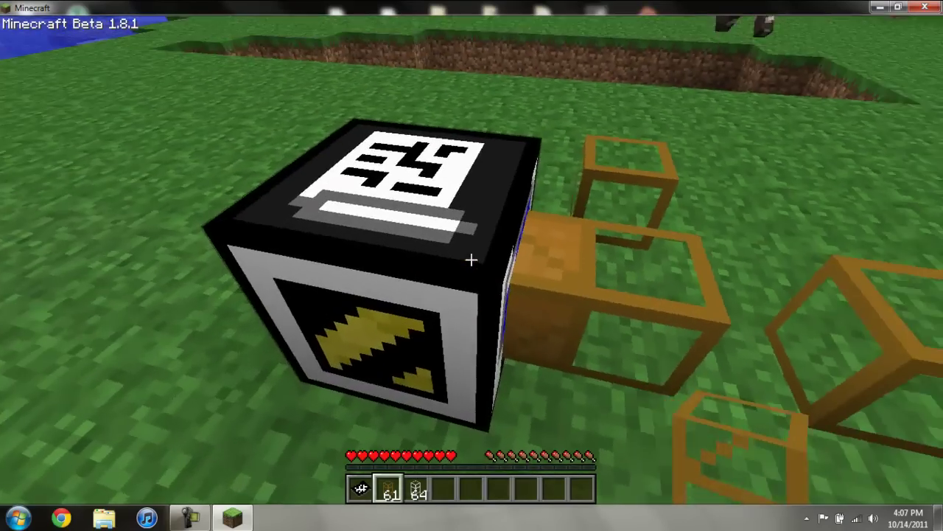
pyautogui.press('s')
pyautogui.rightClick(471, 260)
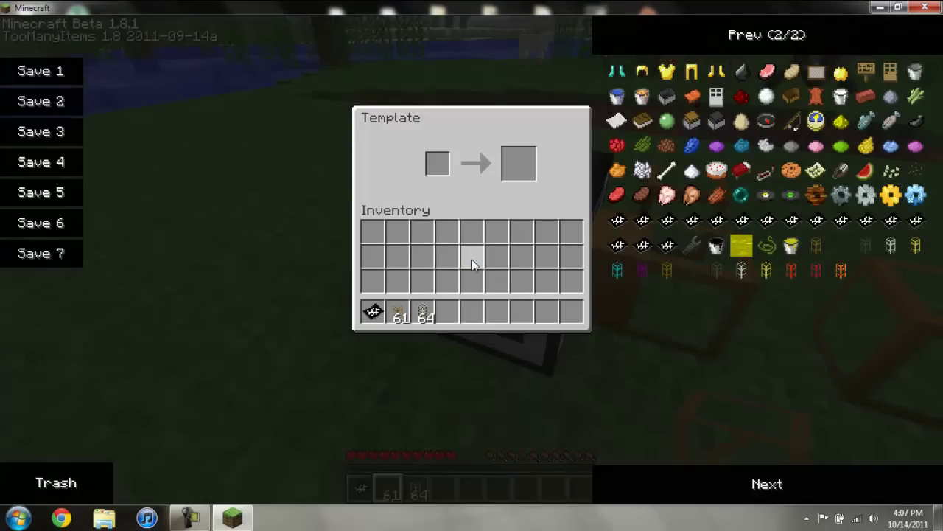
pyautogui.press('Escape')
pyautogui.rightClick(472, 259)
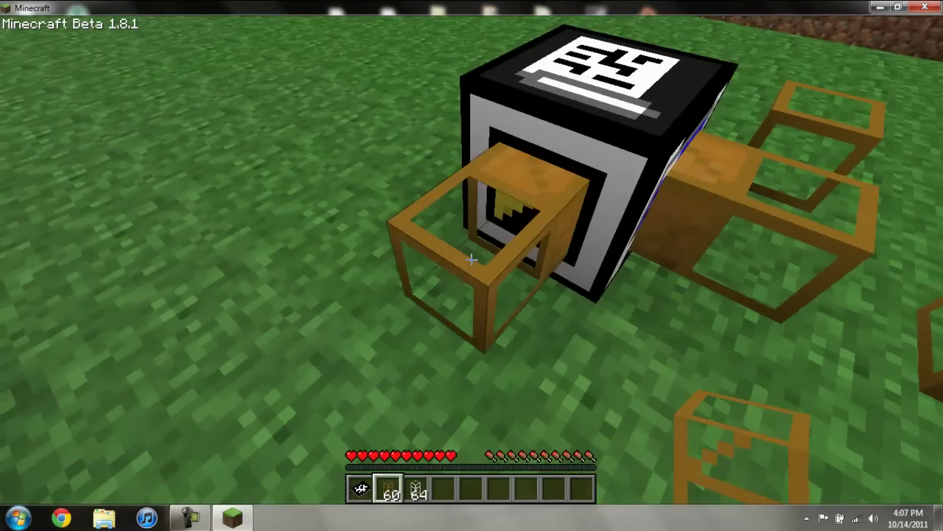
# Place two Iron Waterproof Pipes on the grass beside the drawing table
pyautogui.press('d')
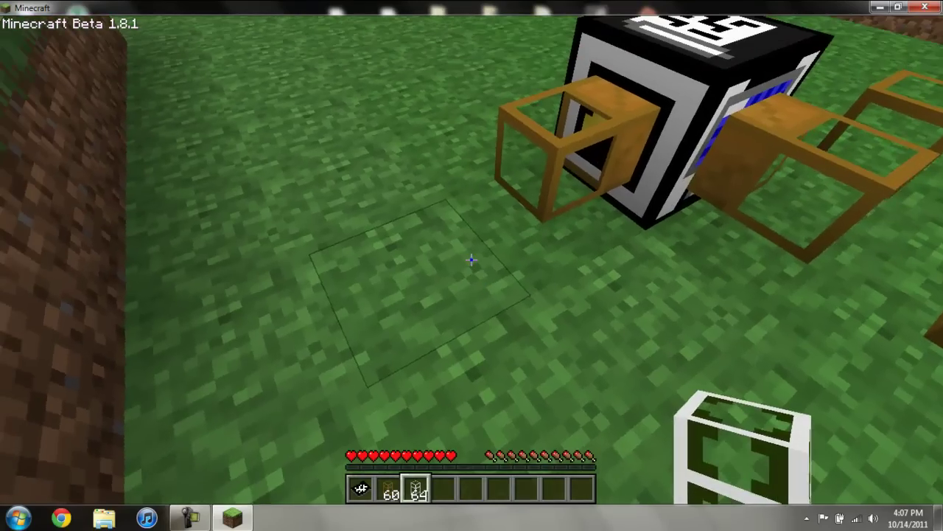
pyautogui.rightClick(471, 260)
pyautogui.rightClick(471, 260)
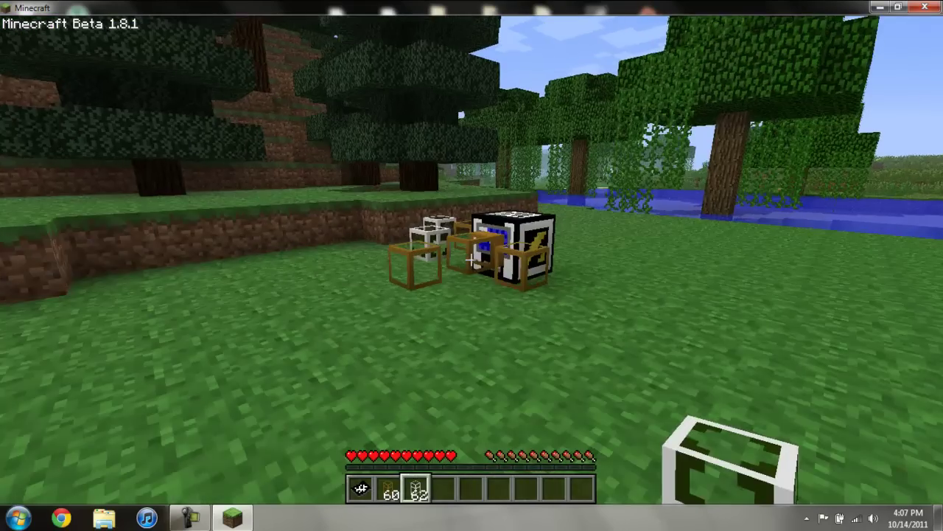
# Walk up to the placed pipes and drawing table, and save and quit the world to the title screen
pyautogui.press('w')
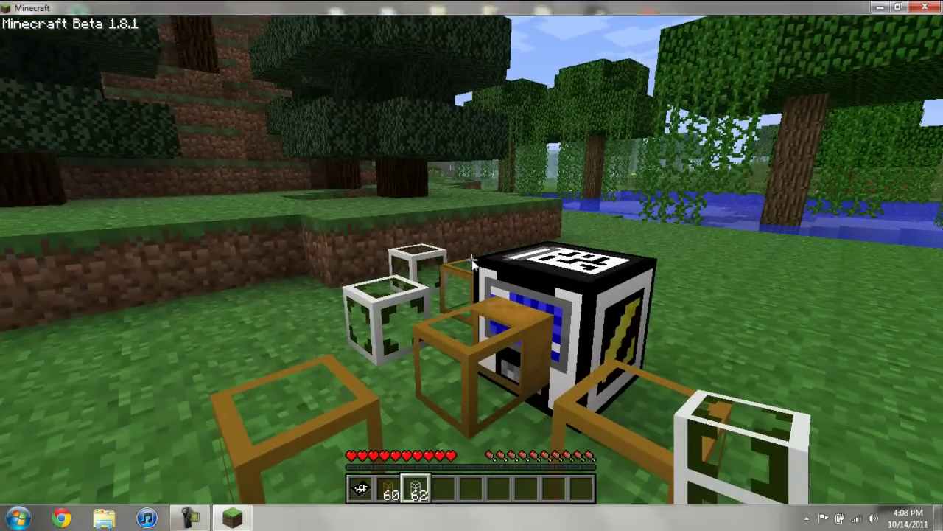
pyautogui.press('Escape')
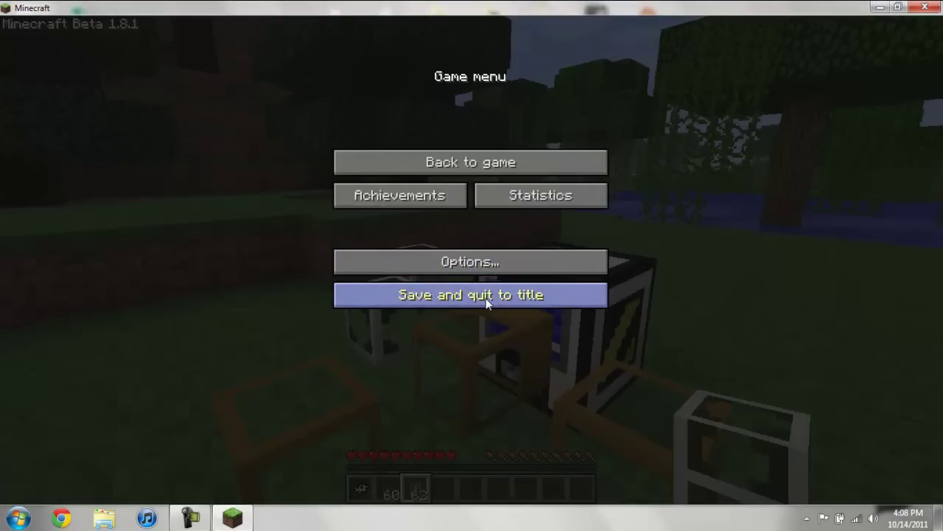
pyautogui.click(486, 298)
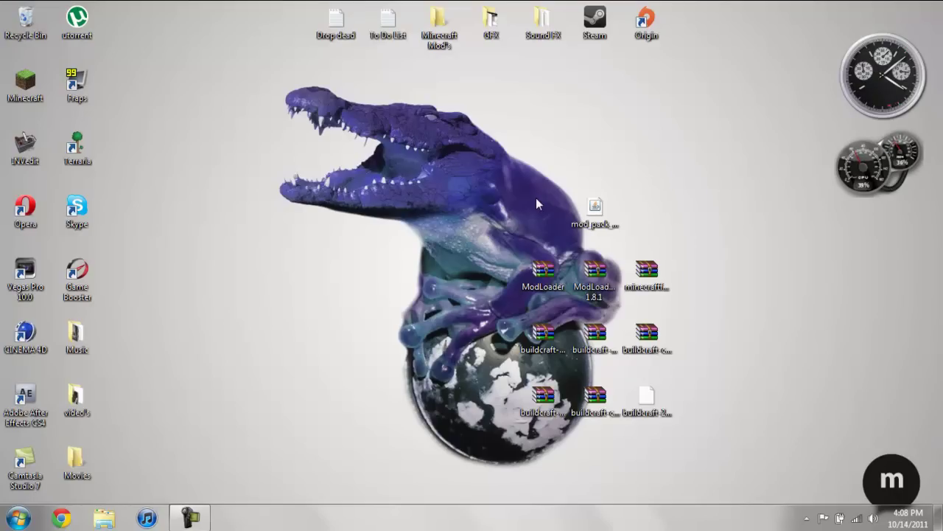
pyautogui.click(184, 518)
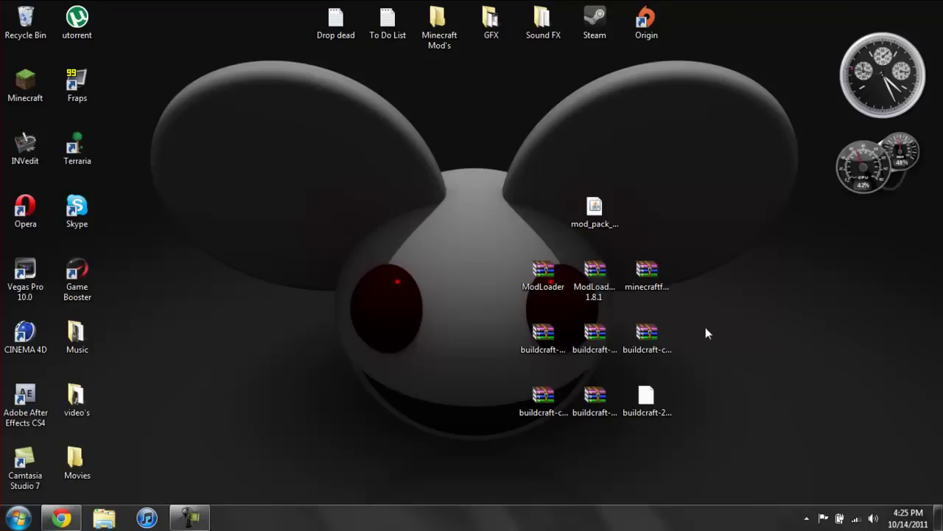
# Identify the five BuildCraft 2.2.2 client archives on the desktop: A-core, B-transport, B-factory, B-builders and B-energy
pyautogui.click(546, 340)
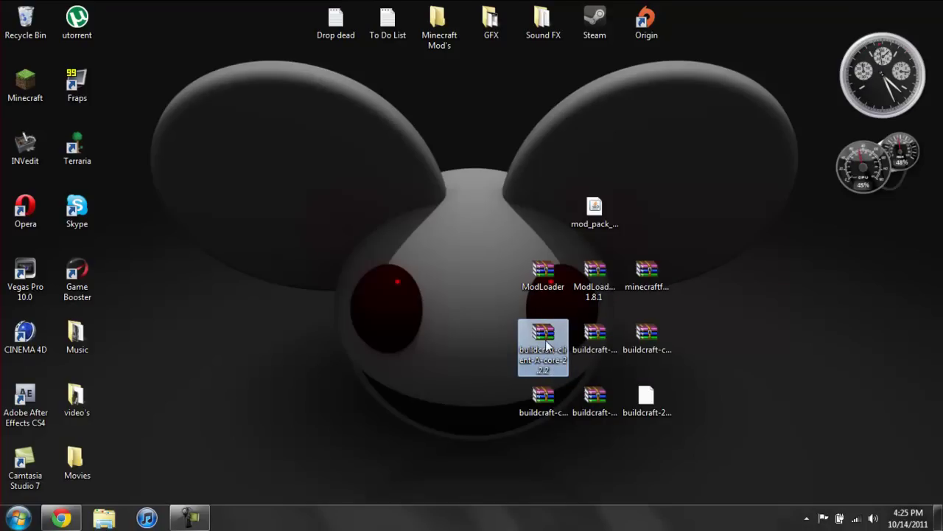
pyautogui.click(589, 343)
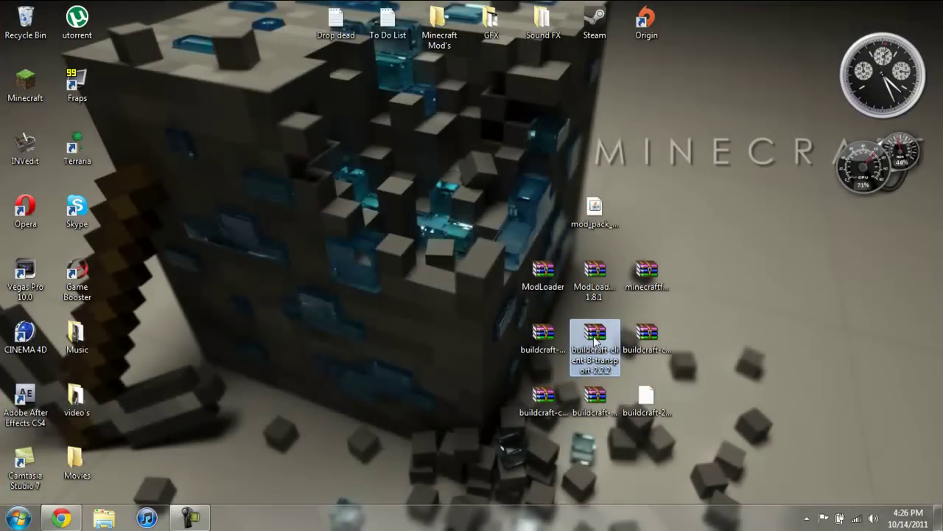
pyautogui.click(641, 337)
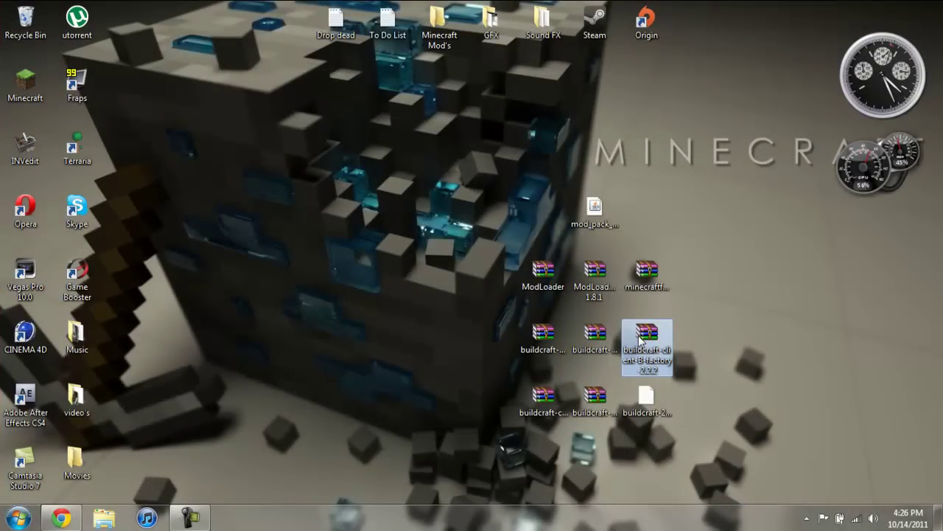
pyautogui.click(549, 398)
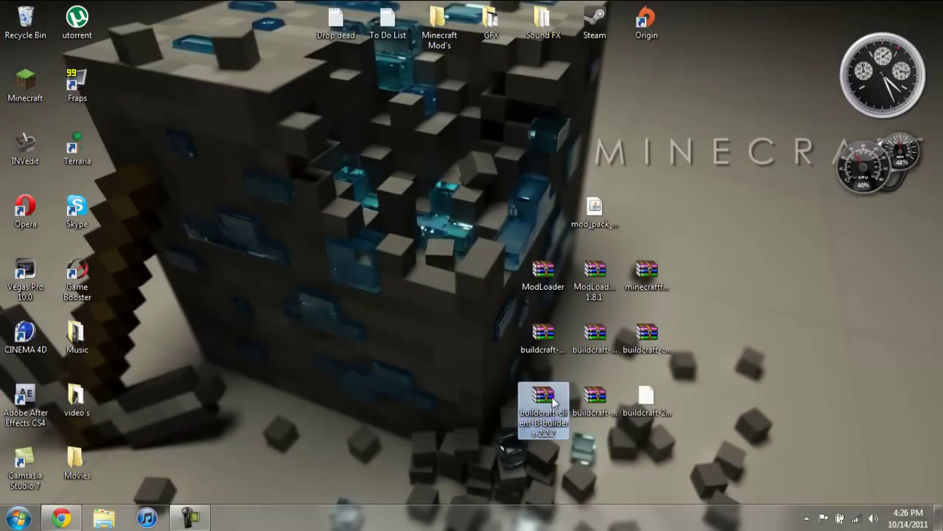
pyautogui.click(578, 411)
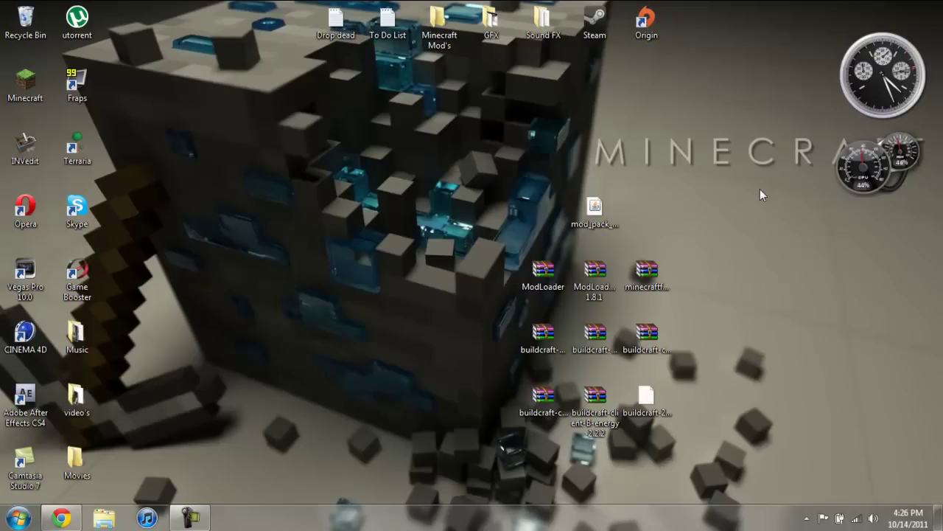
# Identify the mod pack installer and the buildcraft-2.2.2.pack file among the desktop files, and clear the selection
pyautogui.click(596, 207)
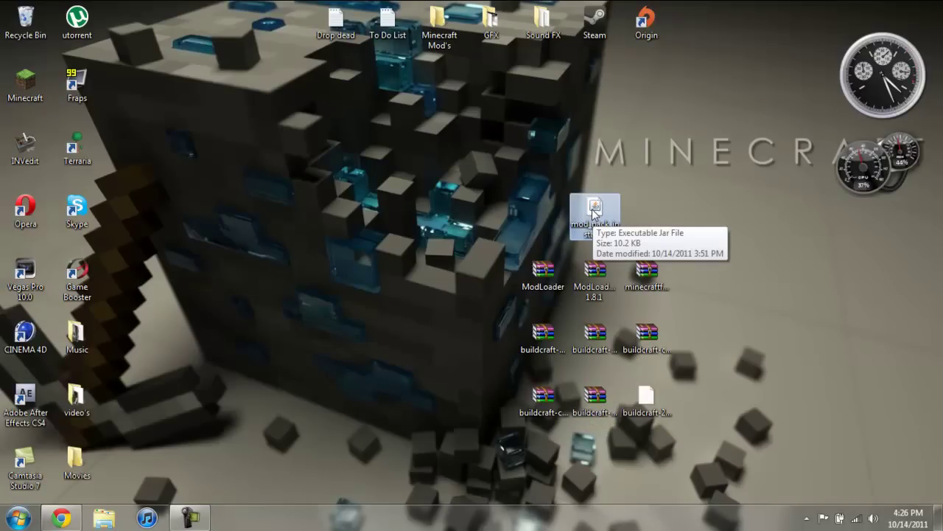
pyautogui.click(639, 415)
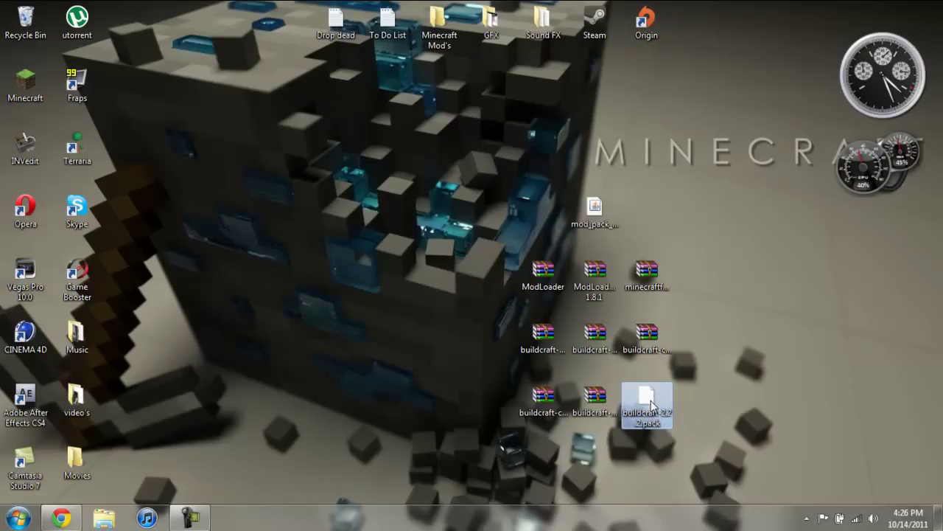
pyautogui.click(300, 233)
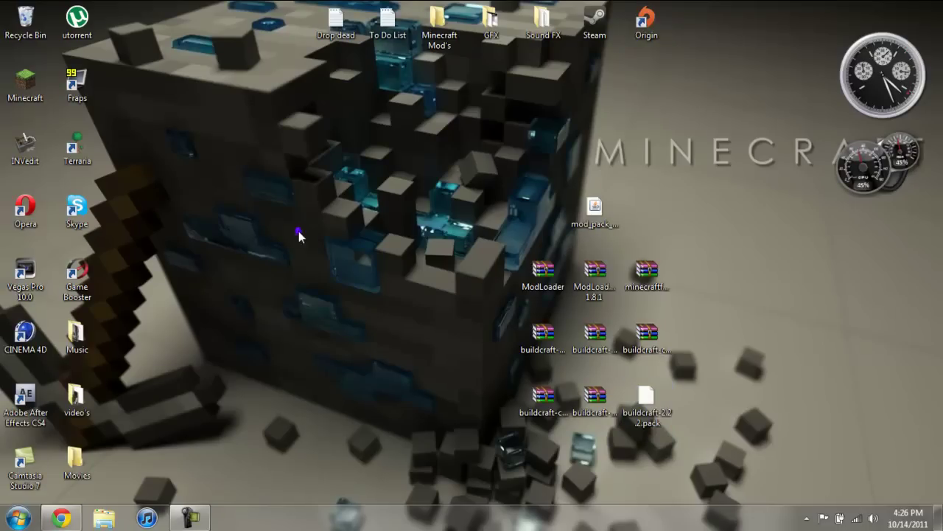
# Switch to Chrome and open the 2.2.2 (beta) downloads link for Minecraft 1.8.1 in the BuildCraft forum topic
pyautogui.click(73, 512)
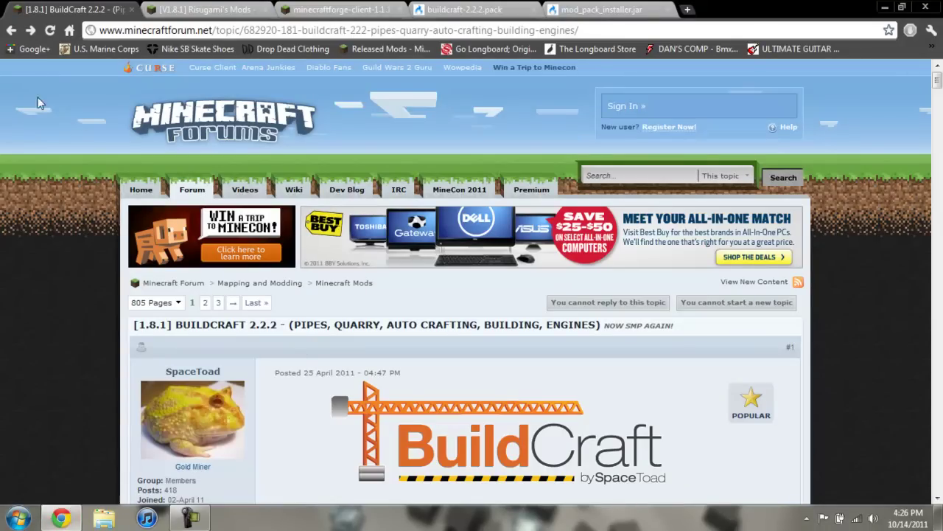
pyautogui.scroll(-6, 828, 159)
pyautogui.scroll(-20, 828, 159)
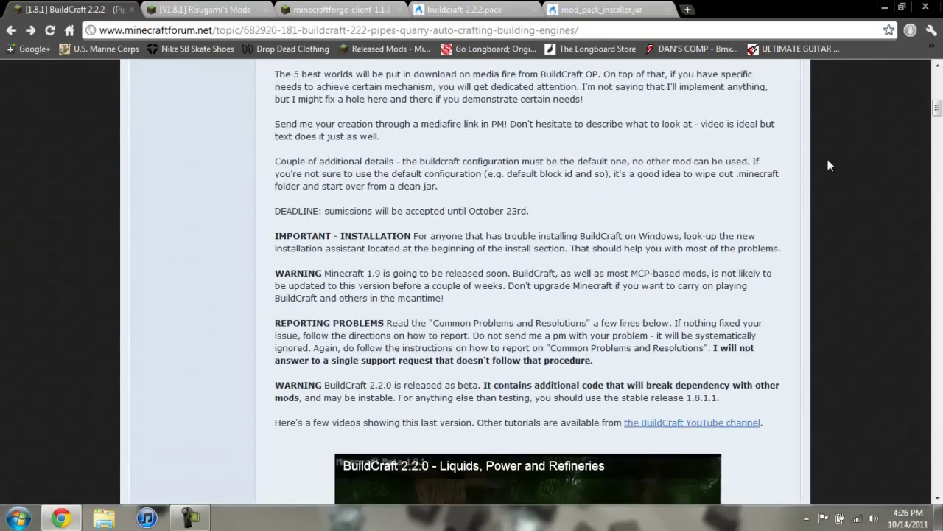
pyautogui.scroll(-3, 828, 159)
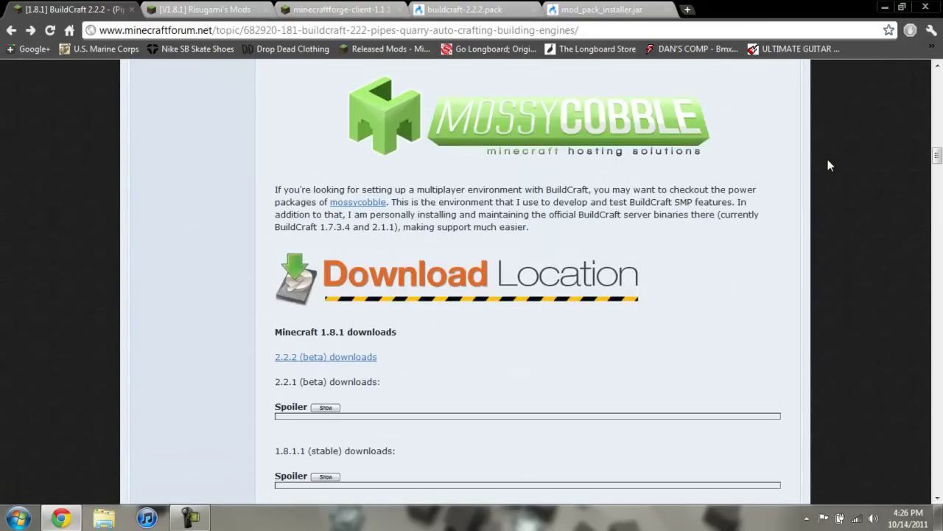
pyautogui.scroll(-1, 827, 159)
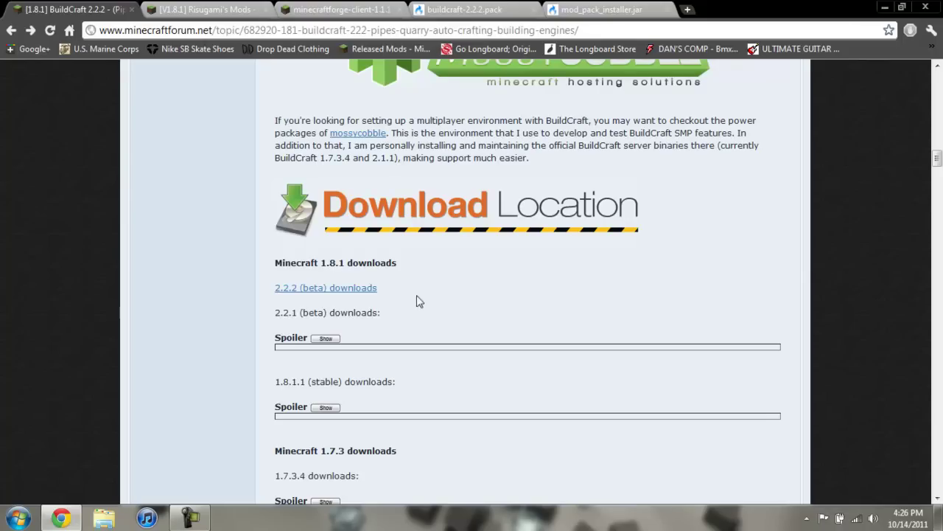
pyautogui.click(315, 292)
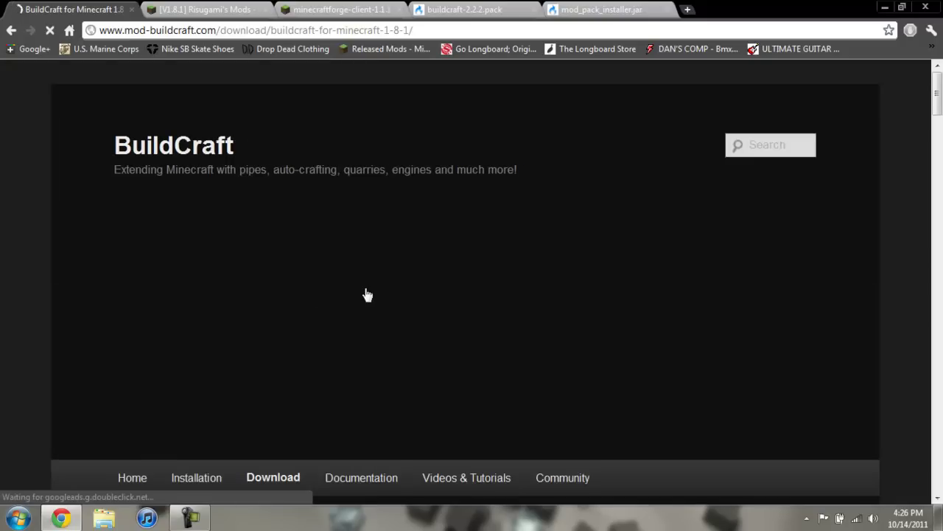
# Download buildcraft-client-A-core-2.2.2.zip from the SMP client and SSP list, skipping the adf.ly advert and dismissing the download bar
pyautogui.scroll(-3, 377, 291)
pyautogui.scroll(-2, 377, 291)
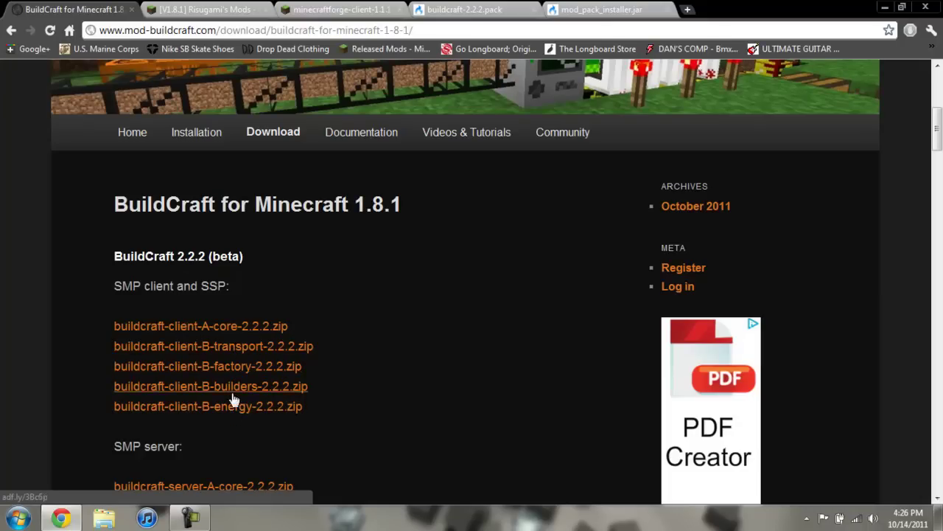
pyautogui.click(214, 329)
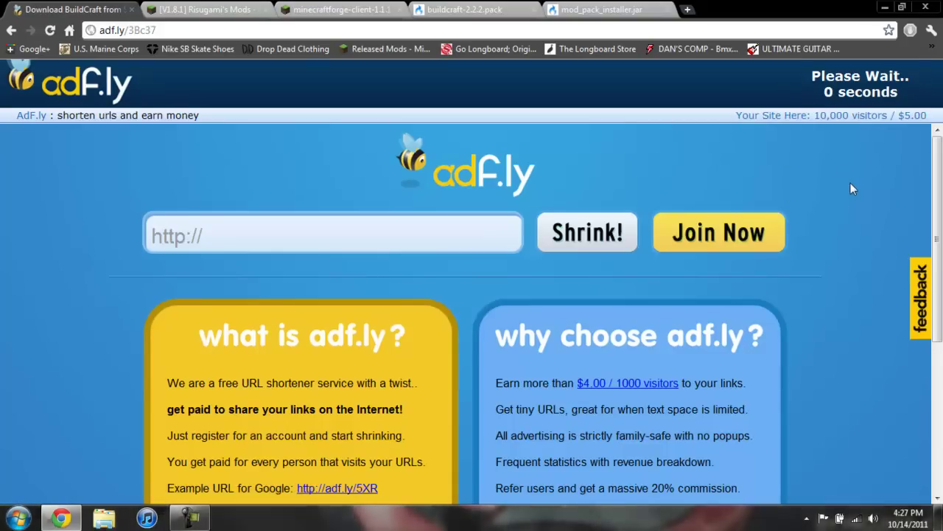
pyautogui.click(855, 87)
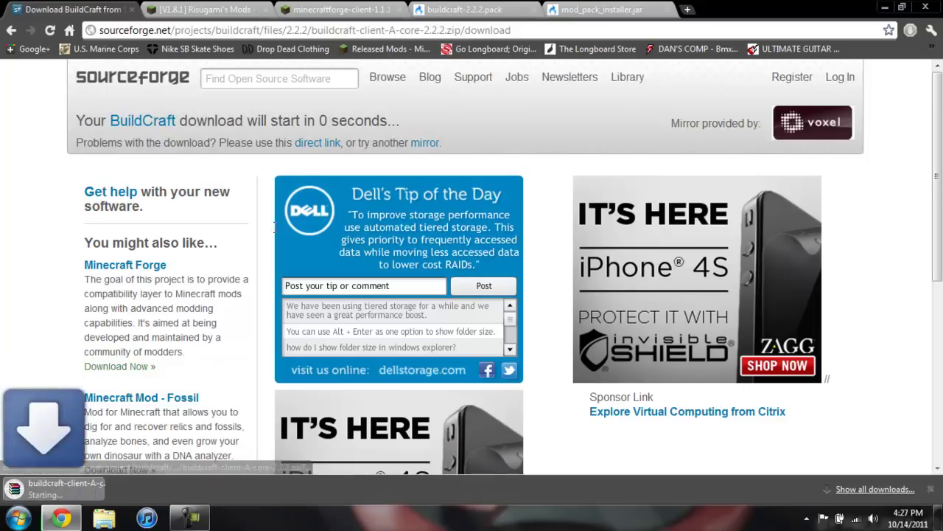
pyautogui.click(931, 490)
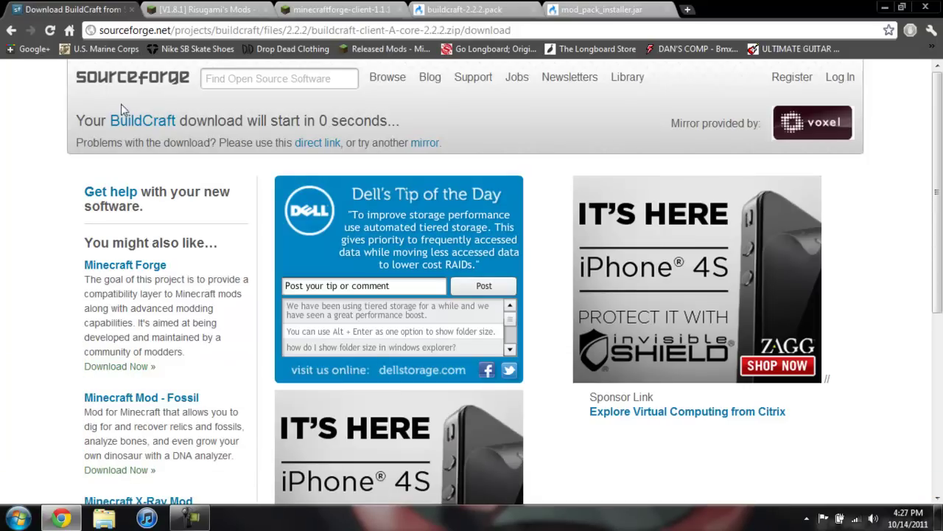
# Return to the BuildCraft for Minecraft 1.8.1 download page and check the link options for the A-core archive
pyautogui.click(11, 30)
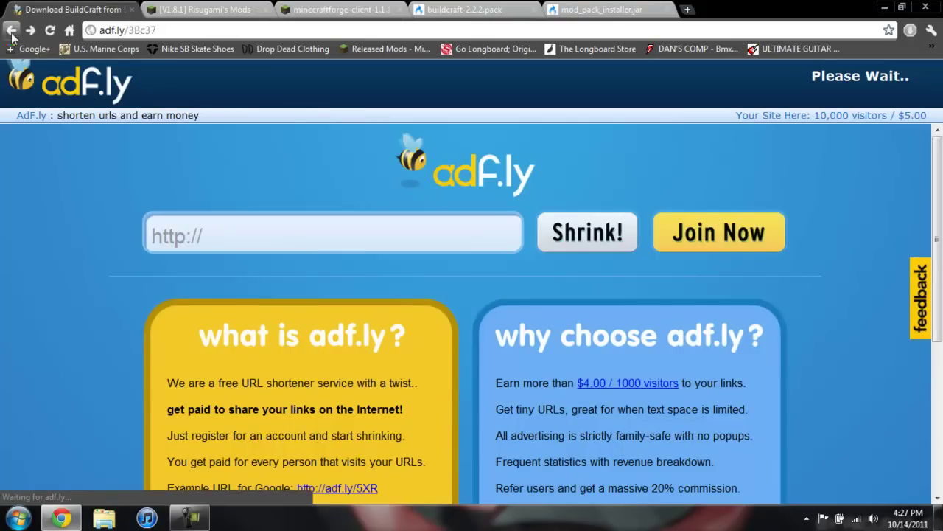
pyautogui.click(11, 31)
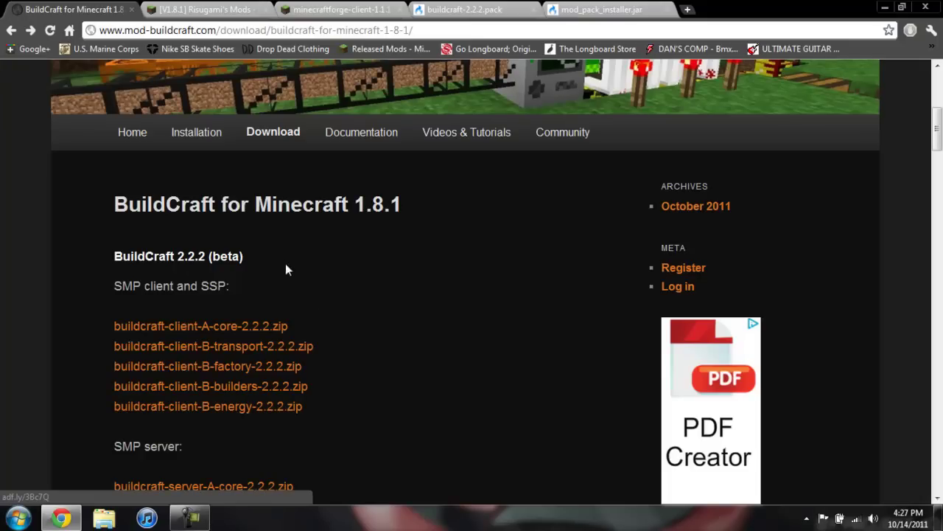
pyautogui.rightClick(209, 324)
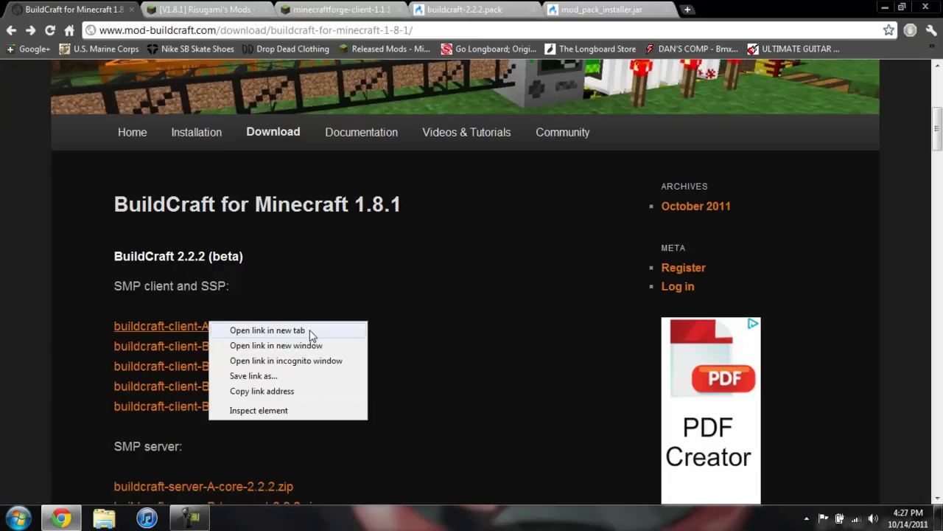
pyautogui.click(332, 283)
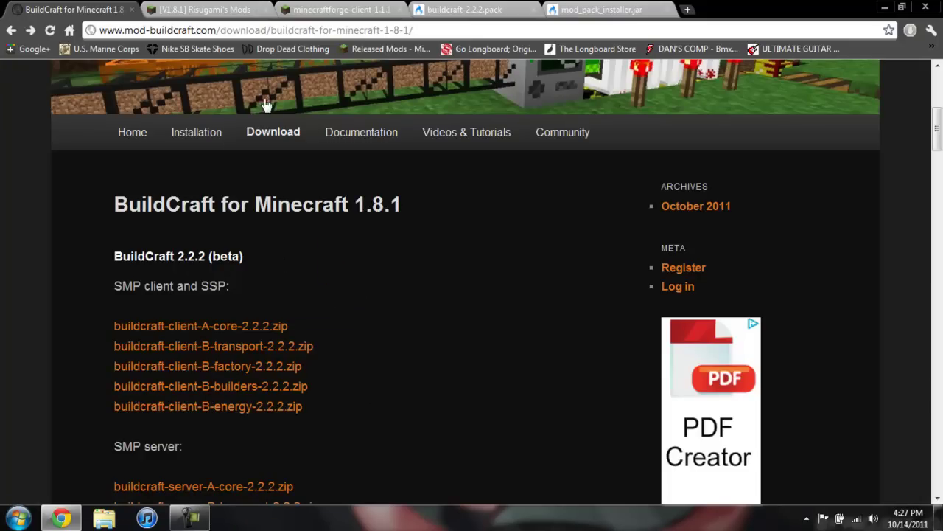
# Find the ModLoader Beta 1.8.1 download links in the Risugami's Mods forum topic
pyautogui.click(222, 9)
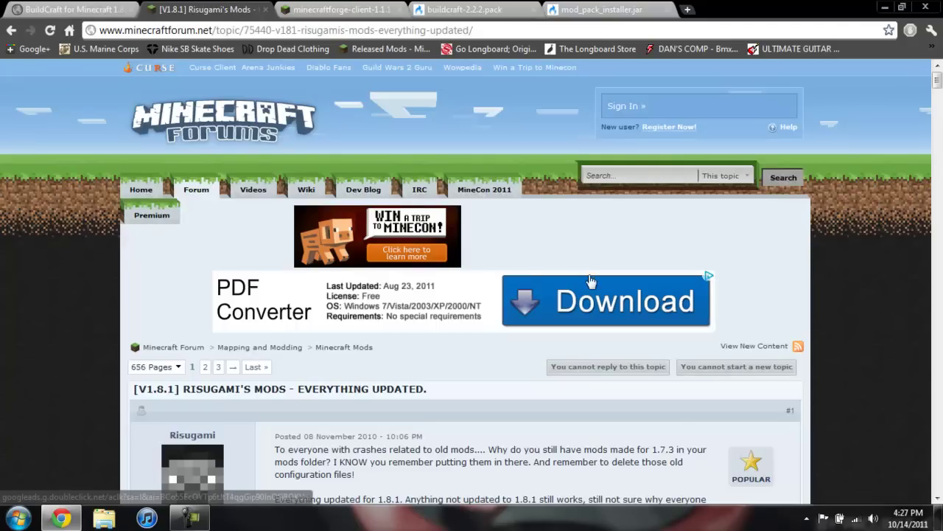
pyautogui.scroll(-3, 564, 247)
pyautogui.scroll(-15, 352, 201)
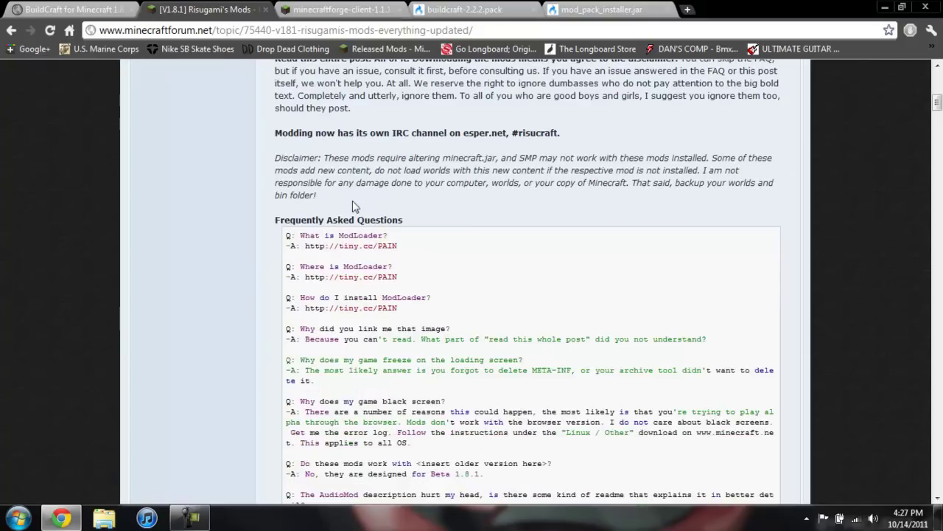
pyautogui.scroll(-2, 352, 208)
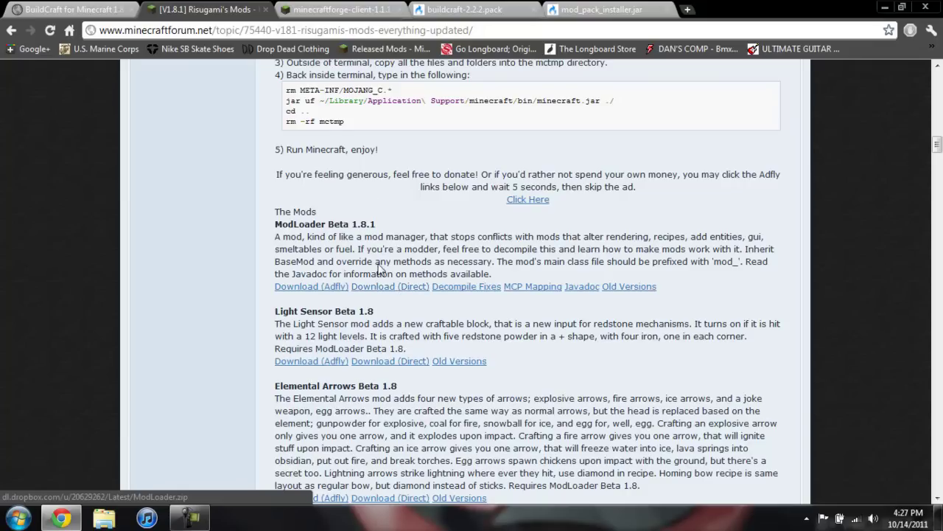
# Open the MediaFire link for the Minecraft Forge 1.1.1 client for Minecraft 1.8.1 from the Minecraft Forge topic
pyautogui.click(340, 10)
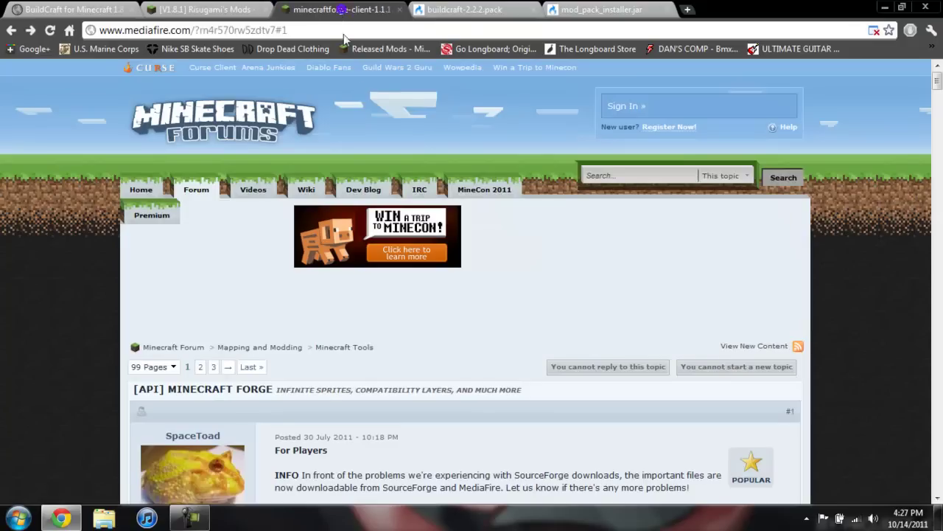
pyautogui.scroll(-3, 462, 236)
pyautogui.scroll(-1, 466, 241)
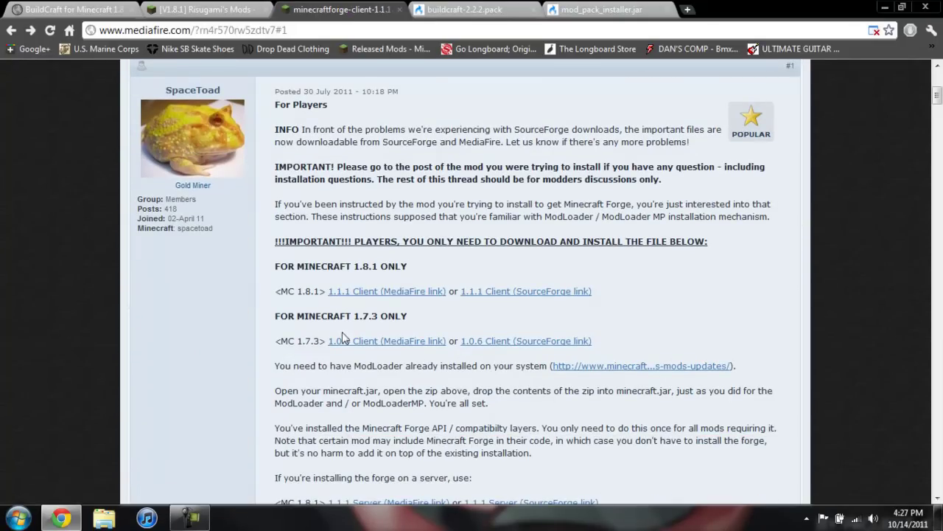
pyautogui.click(388, 298)
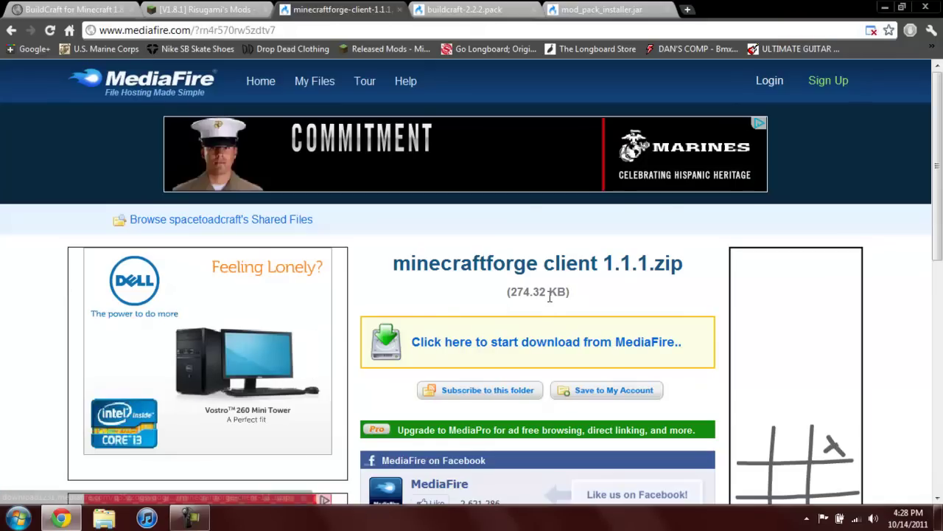
# Review the MediaFire download pages for buildcraft 2.2.2.pack and mod pack installer.jar, and return to the Minecraft Forge client page
pyautogui.click(474, 9)
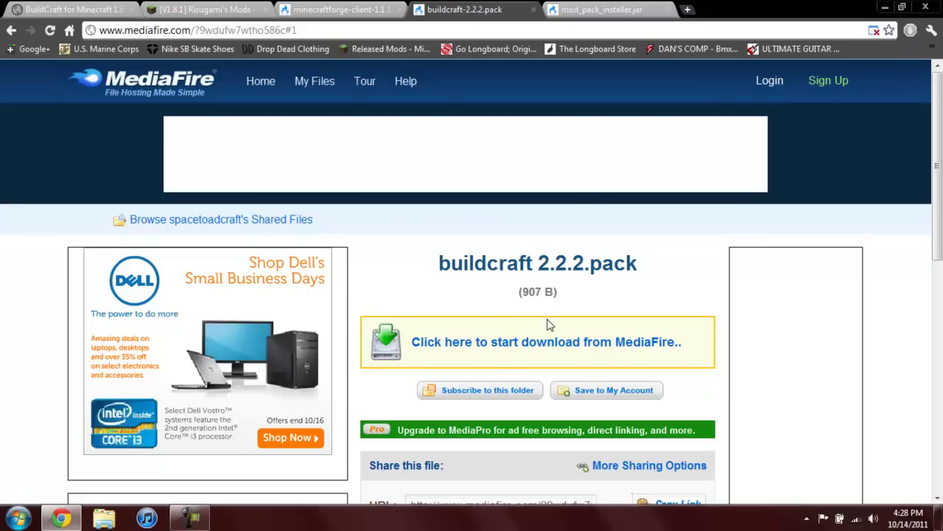
pyautogui.click(585, 11)
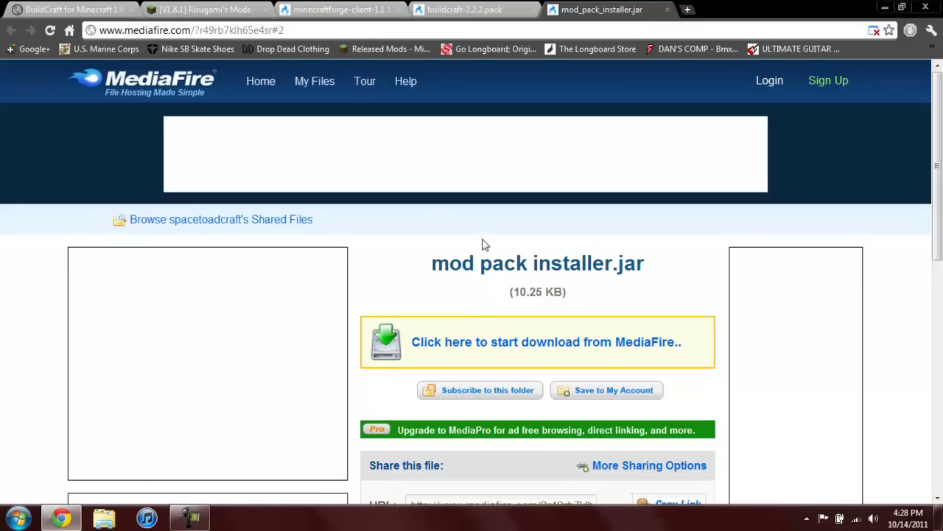
pyautogui.click(507, 10)
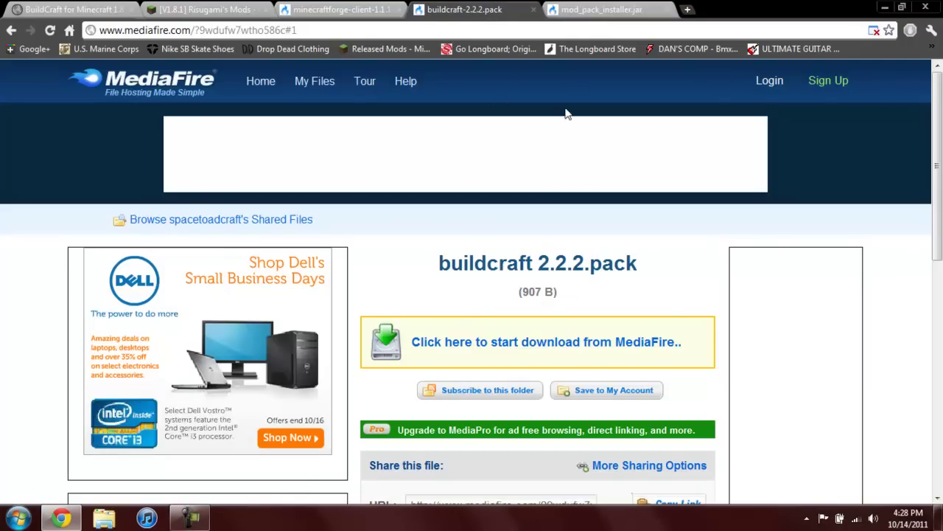
pyautogui.click(604, 11)
pyautogui.click(487, 10)
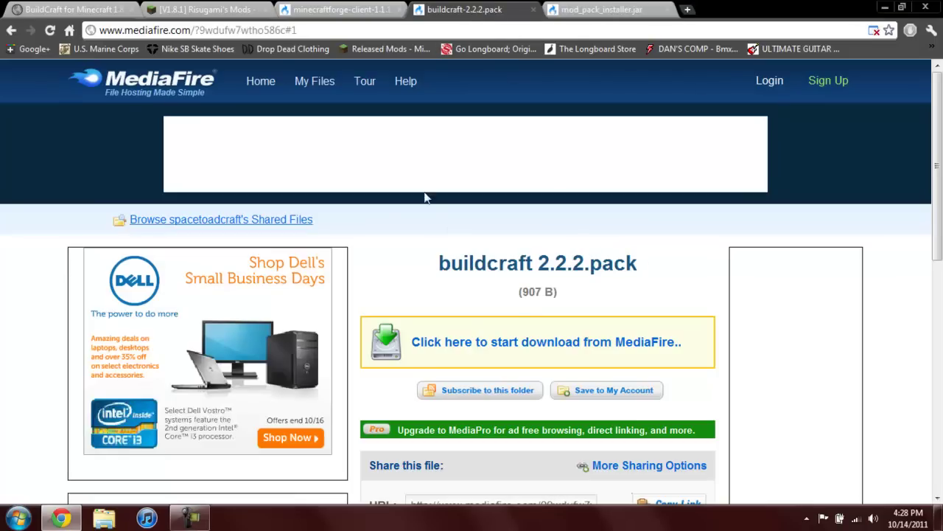
pyautogui.click(360, 15)
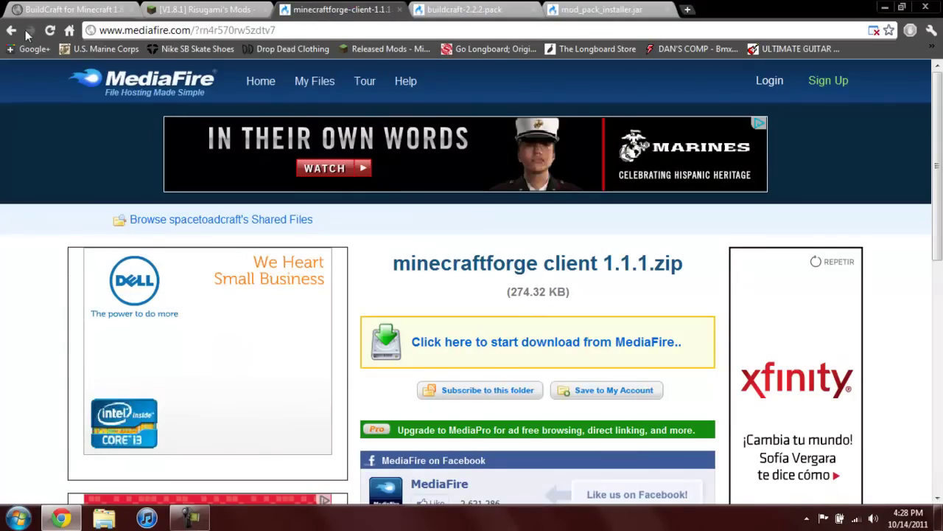
# Close the browser and start the mod pack installer for the buildcraft-2.2.2.pack file on the desktop
pyautogui.click(933, 6)
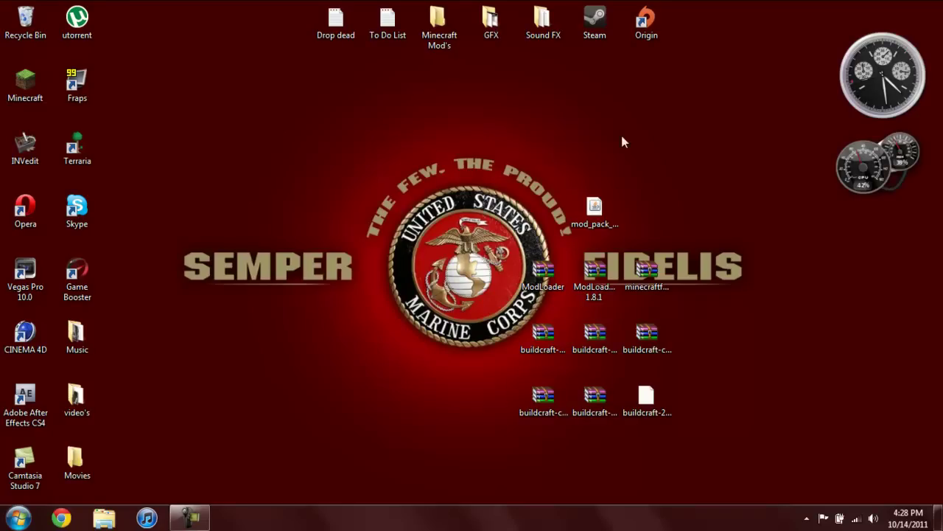
pyautogui.click(587, 210)
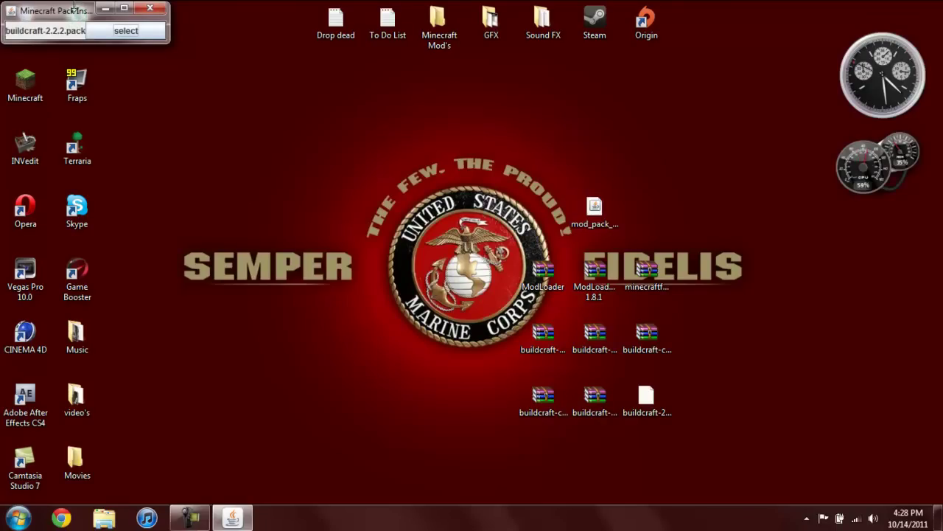
pyautogui.click(626, 420)
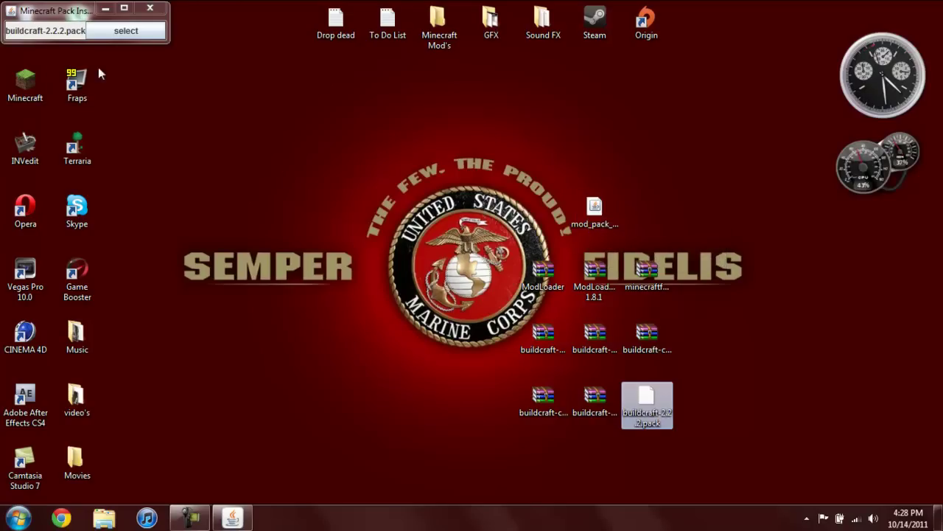
# Load buildcraft-2.2.2.pack in the pack installer and install all its listed mods into Minecraft
pyautogui.click(324, 217)
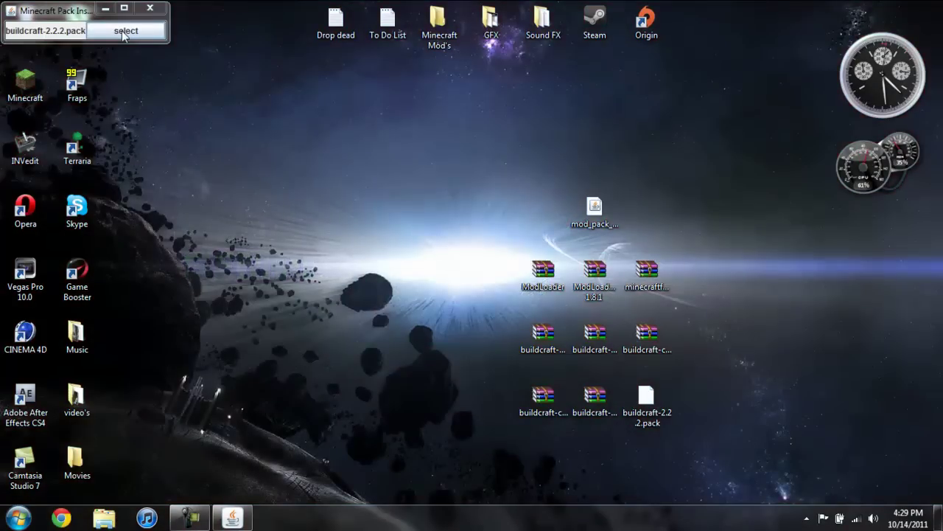
pyautogui.click(122, 32)
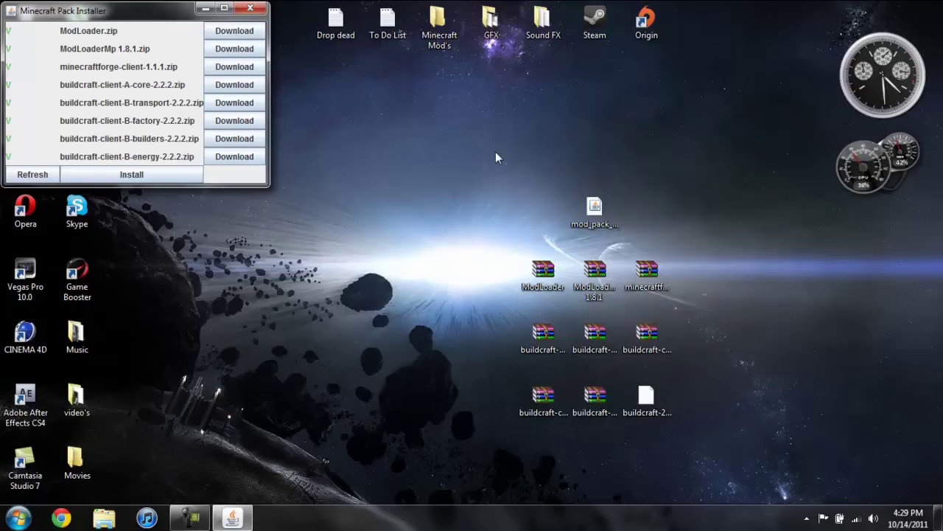
pyautogui.click(126, 177)
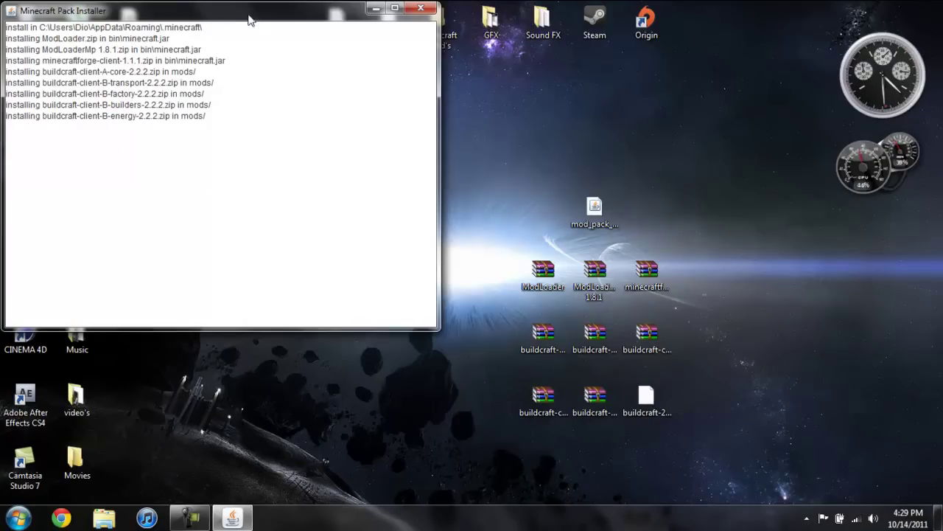
# Close the Minecraft Pack Installer and move the tmp file from the desktop to the Recycle Bin
pyautogui.moveTo(249, 16); pyautogui.dragTo(360, 85)
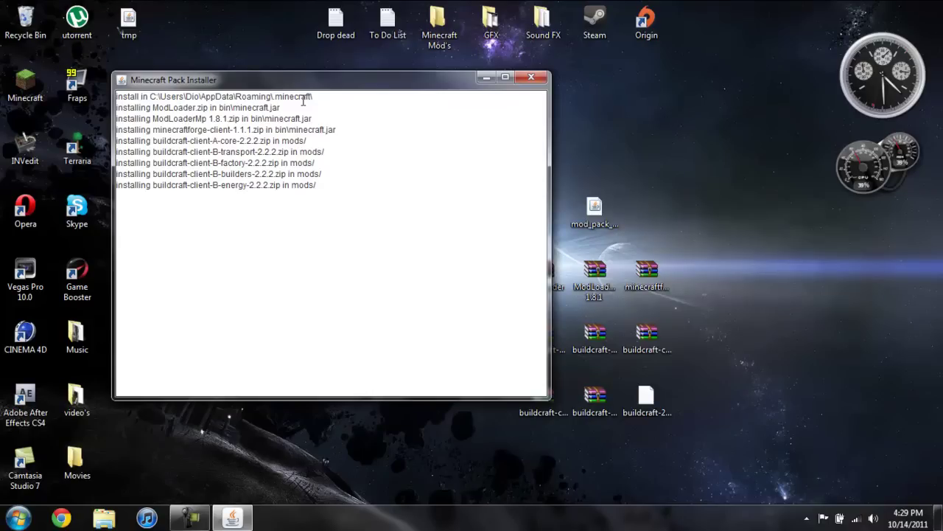
pyautogui.moveTo(310, 83); pyautogui.dragTo(280, 133)
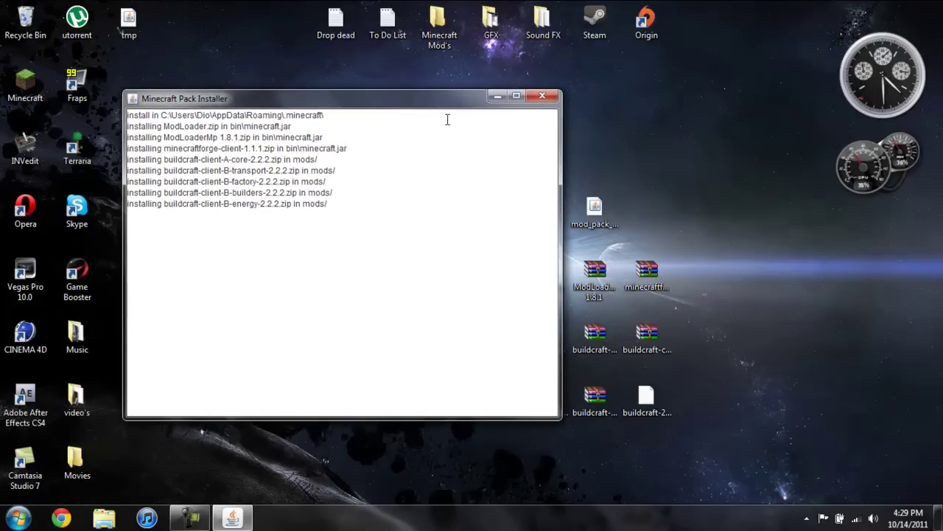
pyautogui.click(543, 98)
pyautogui.moveTo(120, 31); pyautogui.dragTo(27, 24)
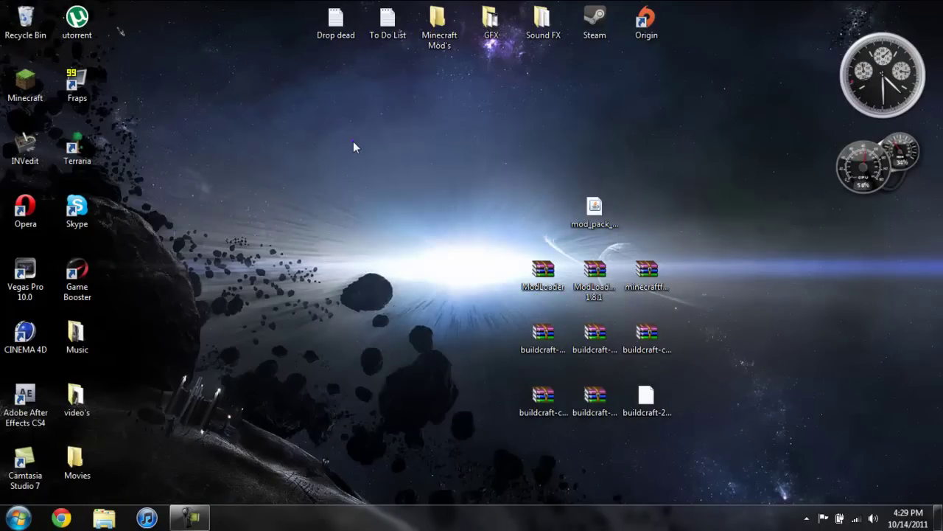
pyautogui.click(197, 519)
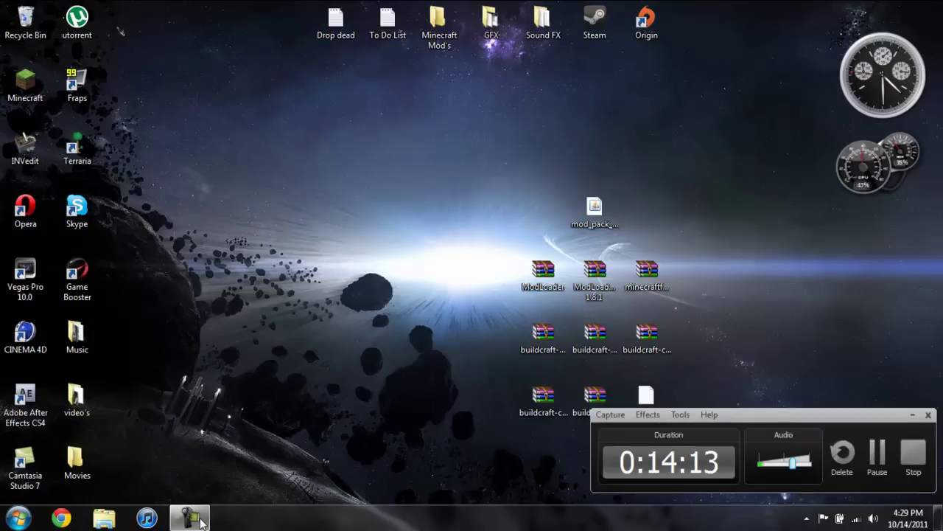
pyautogui.click(878, 463)
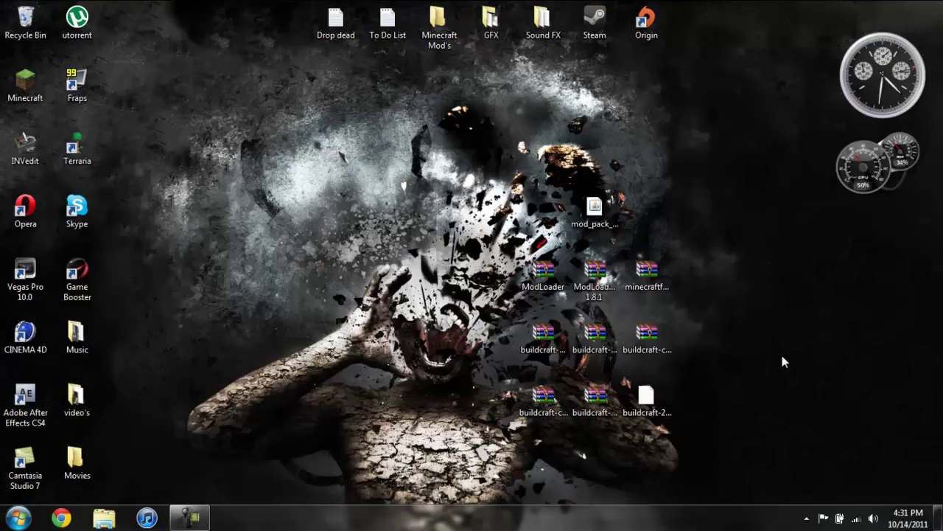
# Move the mod pack installer and the buildcraft-2.2.2.pack file into the Minecraft Mod's folder on the desktop
pyautogui.moveTo(594, 208); pyautogui.dragTo(438, 23)
pyautogui.moveTo(648, 398); pyautogui.dragTo(448, 26)
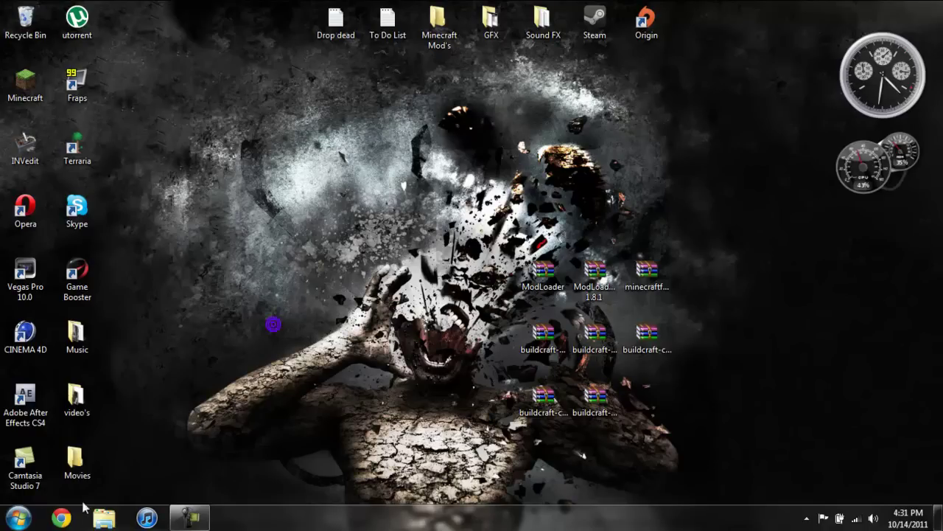
# Find the Roaming folder with %appdata% and open the bin folder inside .minecraft
pyautogui.click(22, 517)
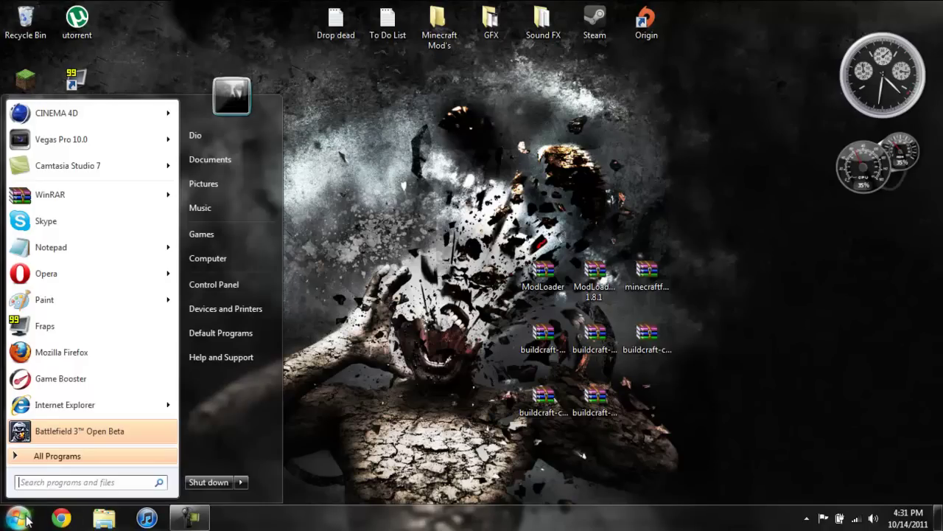
pyautogui.write('%ap')
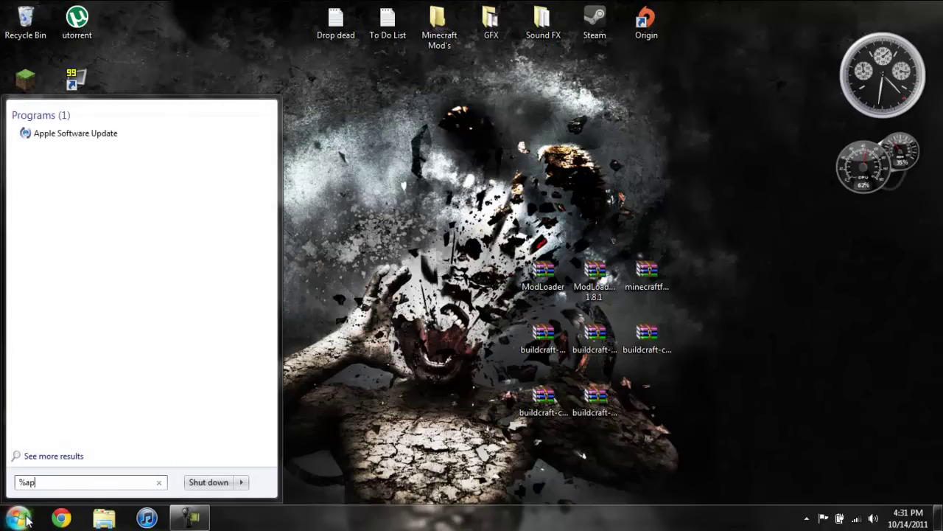
pyautogui.write('pdata%')
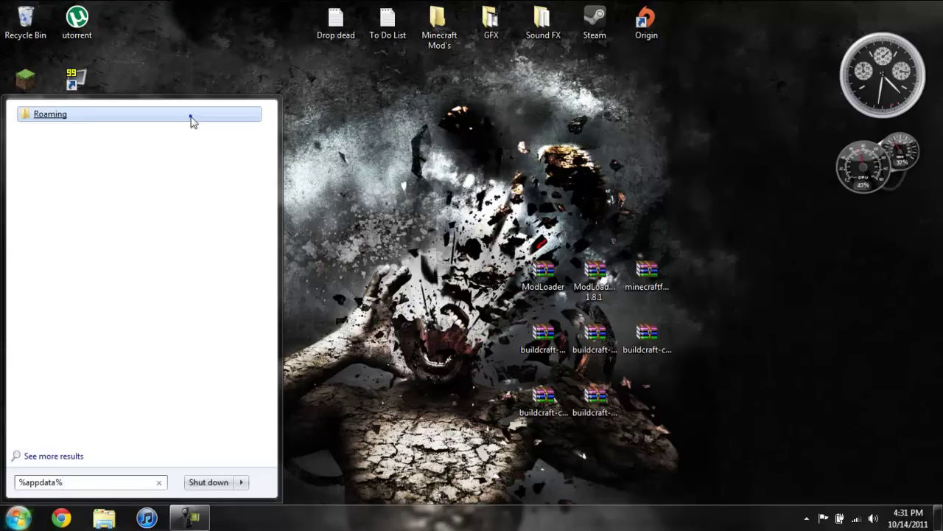
pyautogui.click(191, 119)
pyautogui.doubleClick(280, 207)
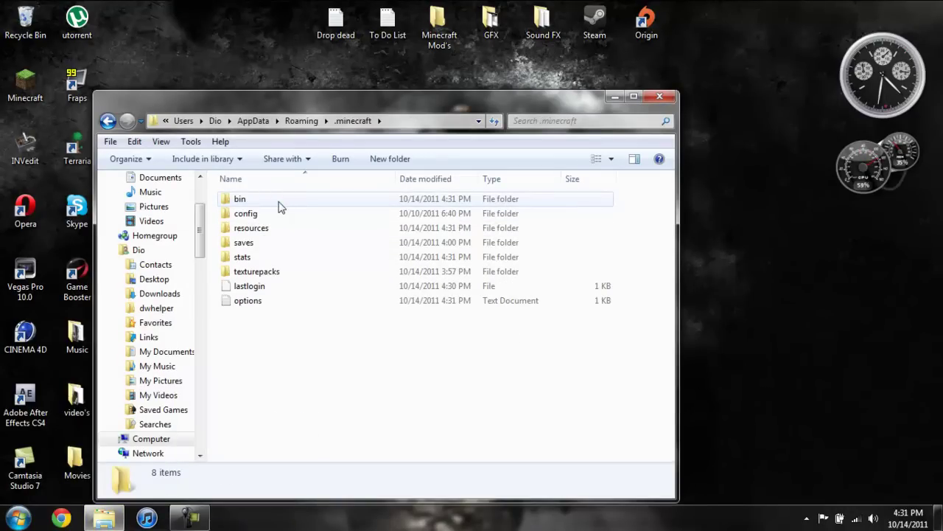
pyautogui.doubleClick(273, 204)
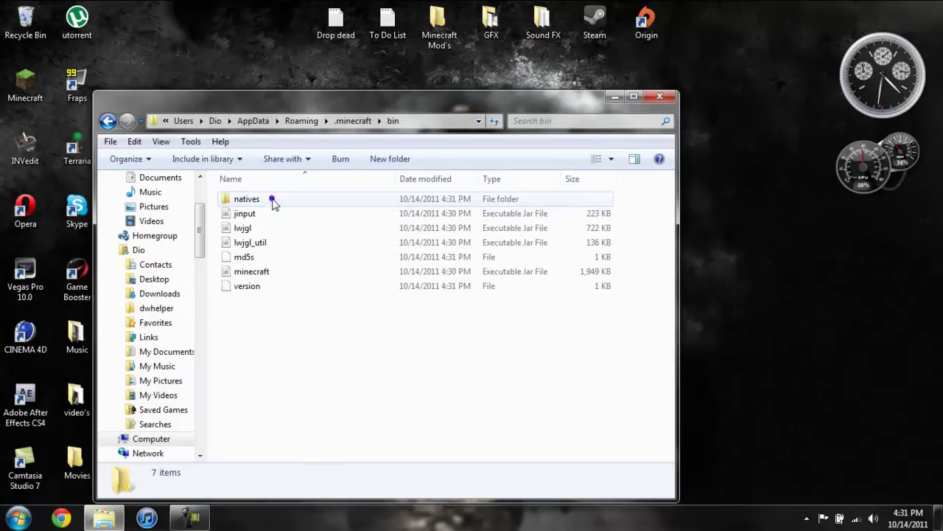
# Open minecraft.jar in WinRAR, close the bin folder, and fit the archive window to one half of the screen
pyautogui.click(258, 277)
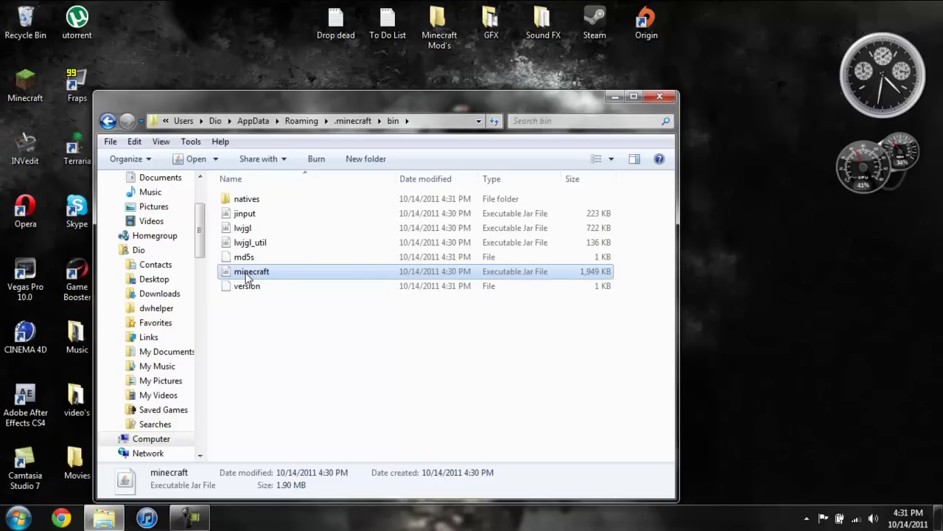
pyautogui.rightClick(246, 276)
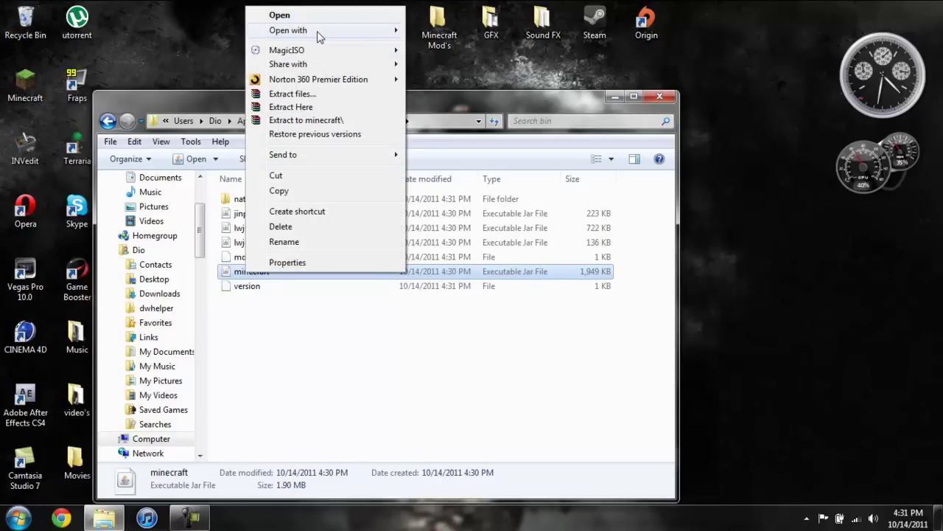
pyautogui.moveTo(319, 35)
pyautogui.click(437, 46)
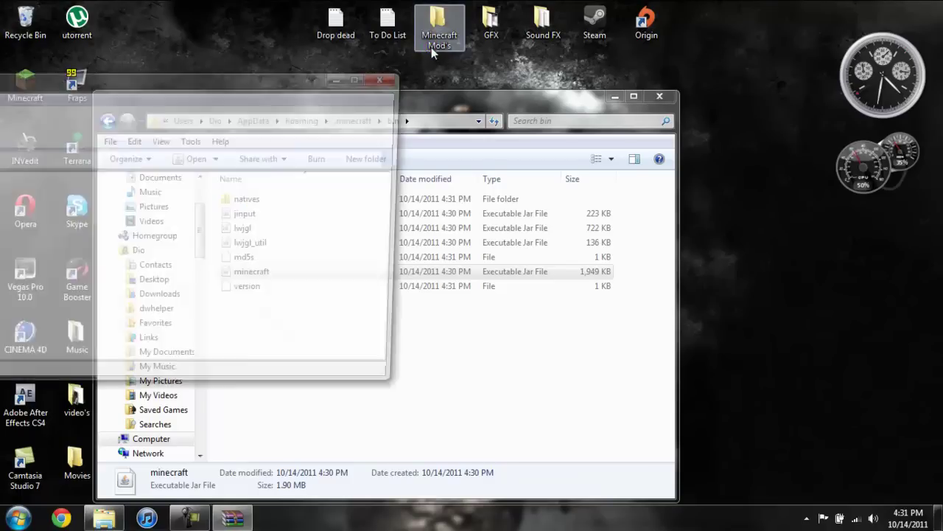
pyautogui.click(519, 107)
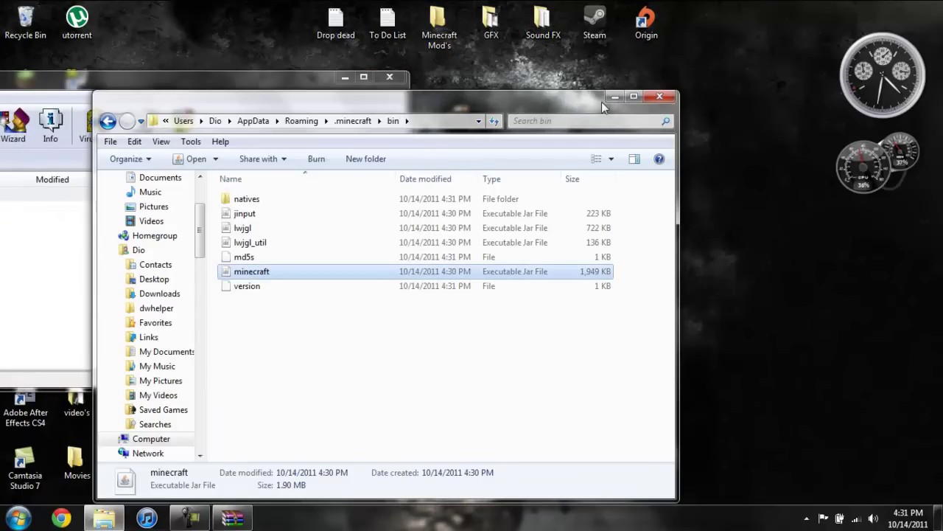
pyautogui.click(660, 100)
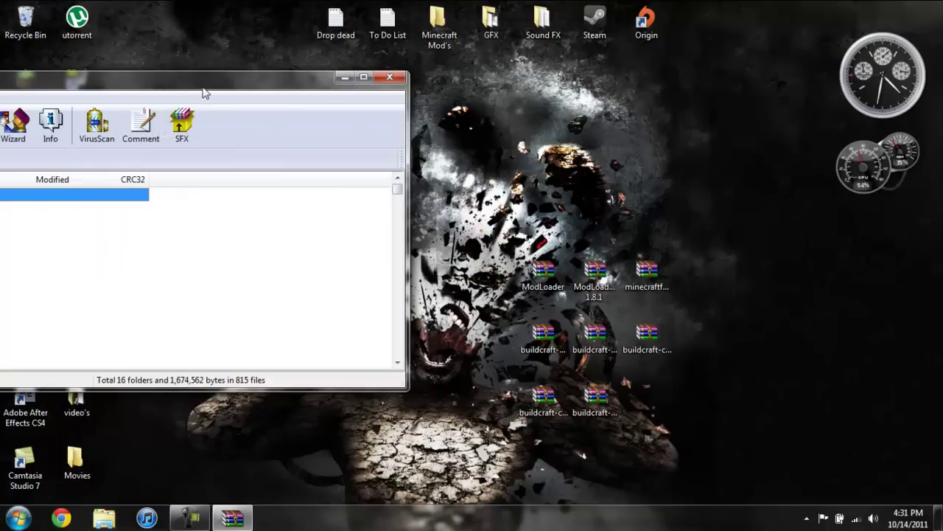
pyautogui.moveTo(204, 89); pyautogui.dragTo(2, 126)
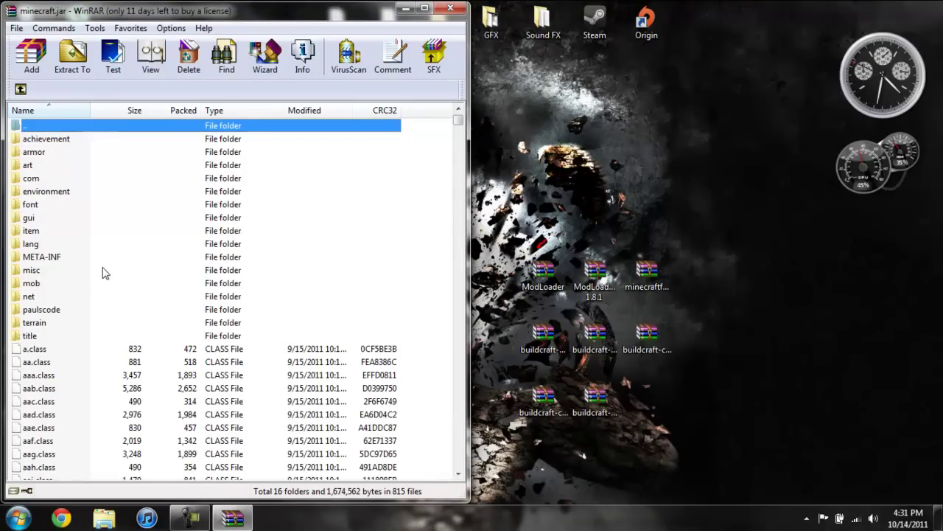
# Add all class files from ModLoader.zip to minecraft.jar with the default archive settings, and close ModLoader.zip
pyautogui.doubleClick(546, 295)
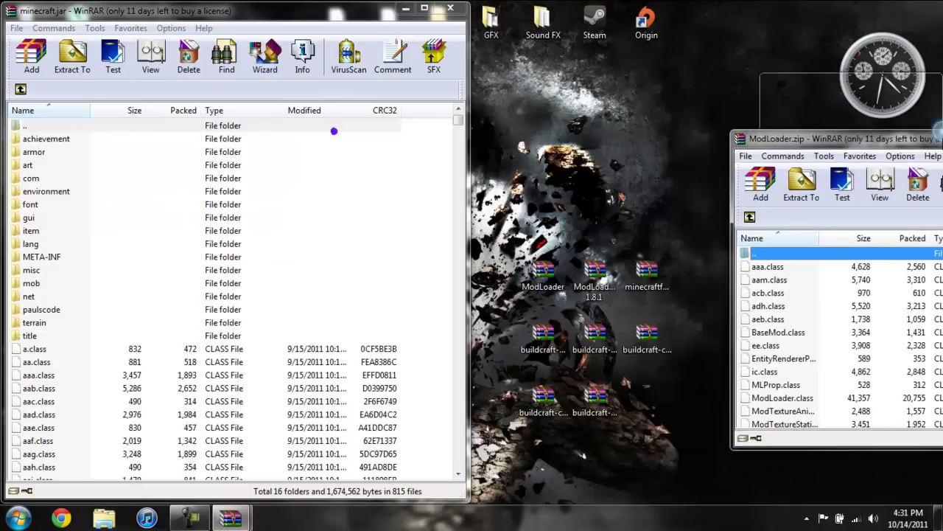
pyautogui.moveTo(941, 138); pyautogui.dragTo(942, 139)
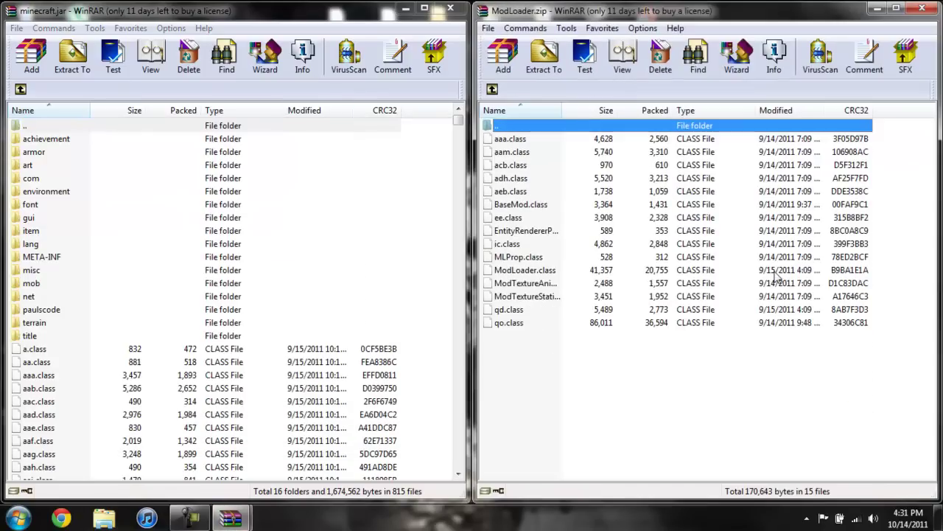
pyautogui.moveTo(673, 387); pyautogui.dragTo(623, 137)
pyautogui.moveTo(643, 197); pyautogui.dragTo(286, 410)
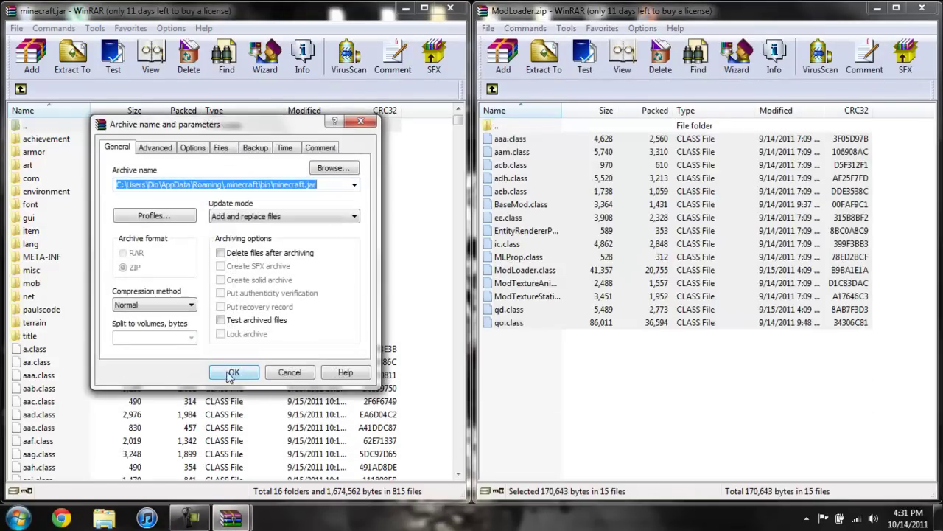
pyautogui.click(231, 375)
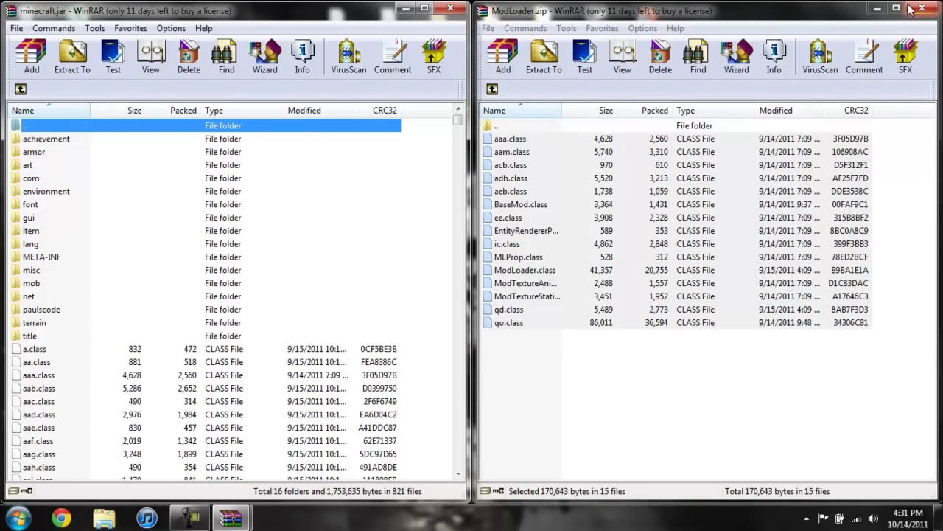
pyautogui.click(920, 8)
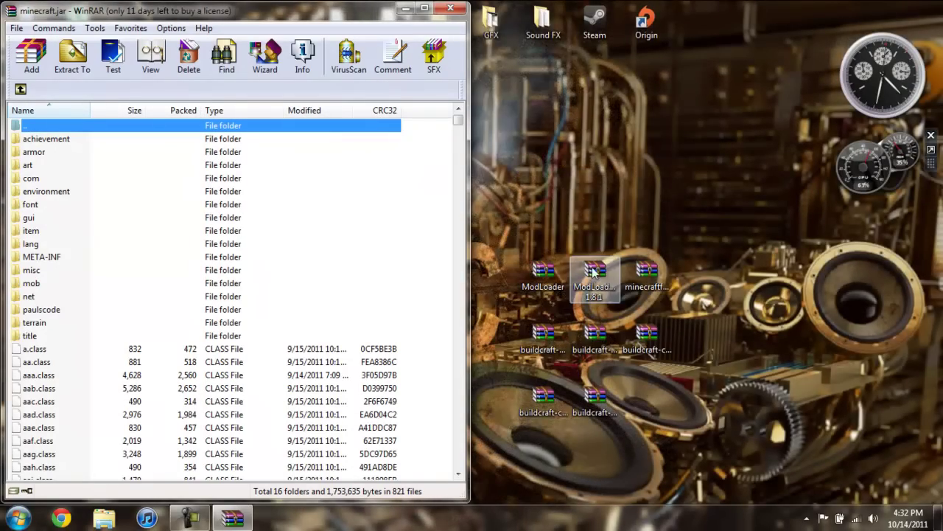
# Add all class files from ModLoaderMp 1.8.1.zip to minecraft.jar with the default archive settings, and close that zip
pyautogui.doubleClick(579, 278)
pyautogui.moveTo(394, 16); pyautogui.dragTo(942, 96)
pyautogui.moveTo(579, 252); pyautogui.dragTo(564, 143)
pyautogui.moveTo(654, 206); pyautogui.dragTo(328, 365)
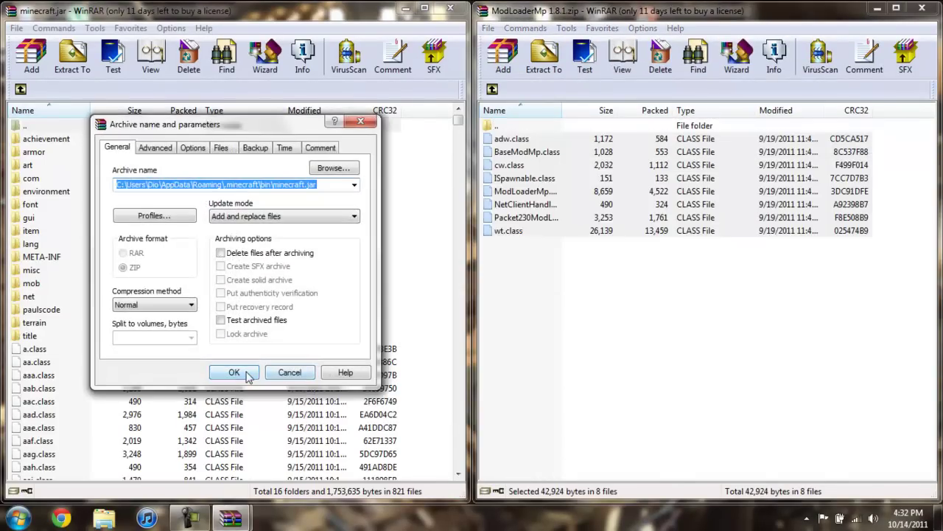
pyautogui.click(246, 371)
pyautogui.click(922, 8)
# Add the forge folder and all files from minecraftforge-client-1.1.1.zip to minecraft.jar, and close that zip
pyautogui.doubleClick(641, 276)
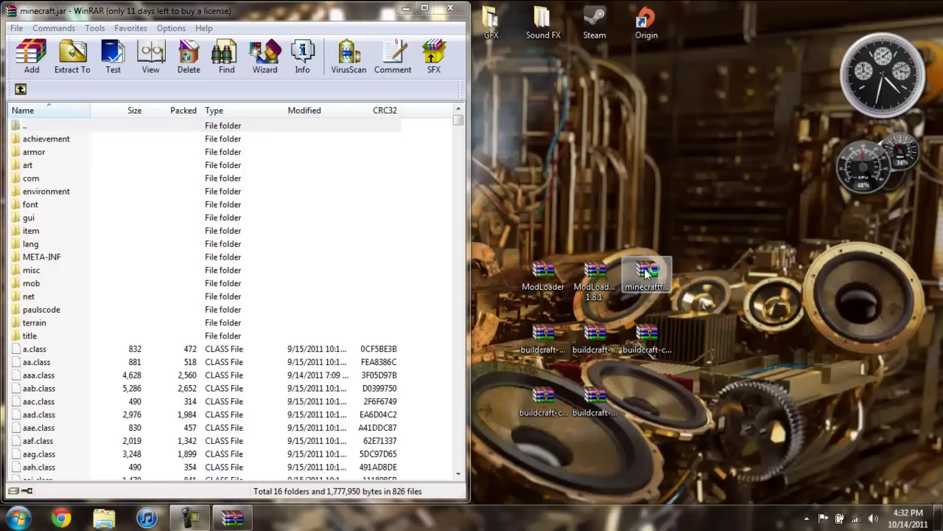
pyautogui.press('super+Right')
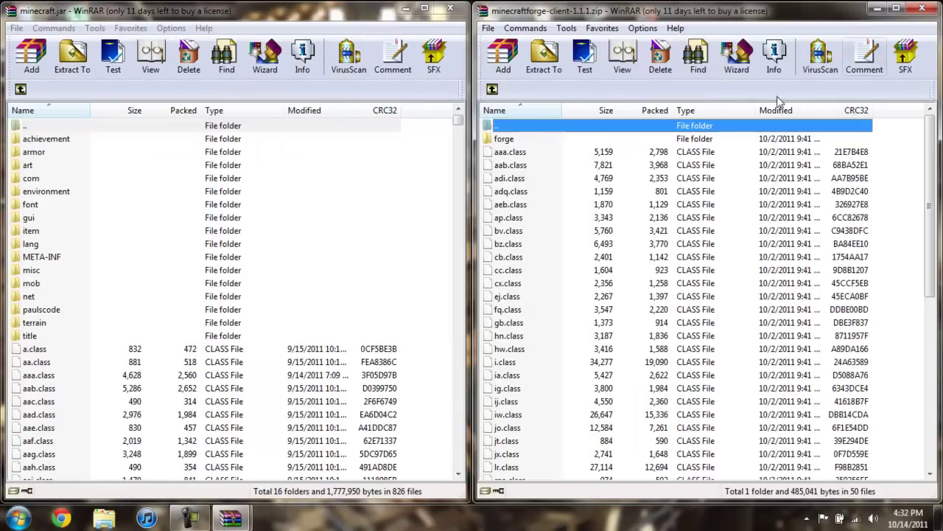
pyautogui.click(527, 141)
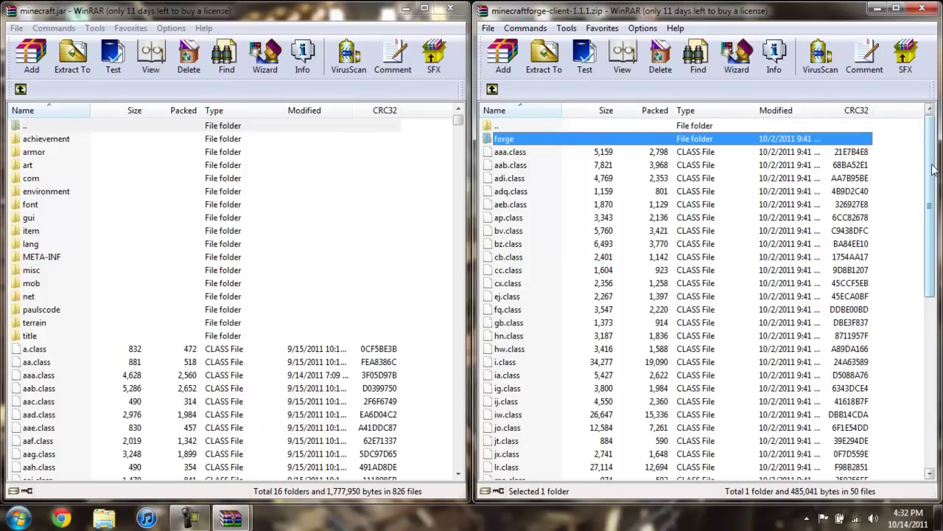
pyautogui.moveTo(933, 182); pyautogui.dragTo(938, 398)
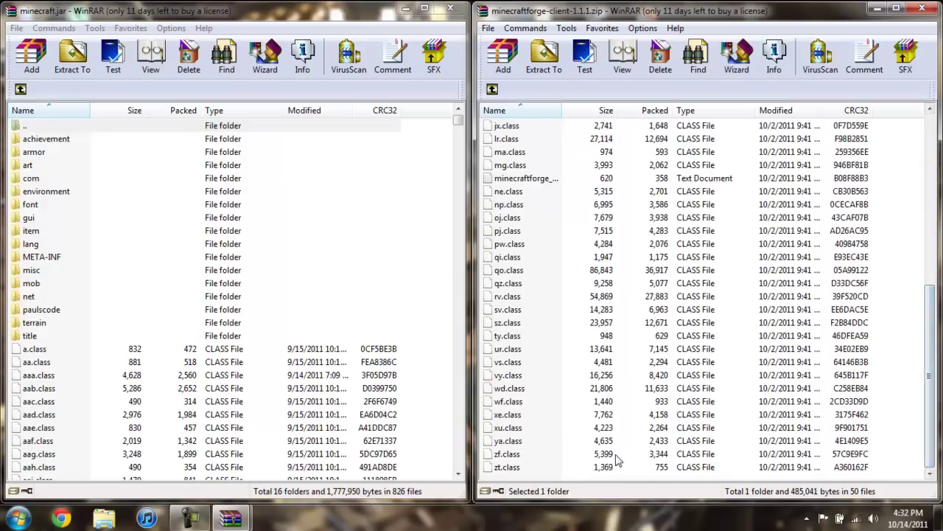
pyautogui.keyDown('shift'); pyautogui.click(545, 470); pyautogui.keyUp('shift')
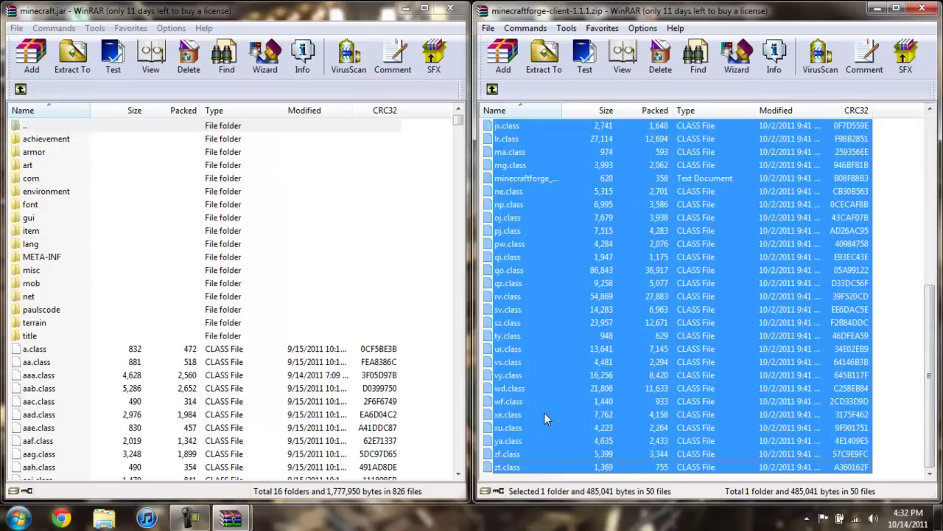
pyautogui.moveTo(687, 391); pyautogui.dragTo(299, 426)
pyautogui.click(233, 370)
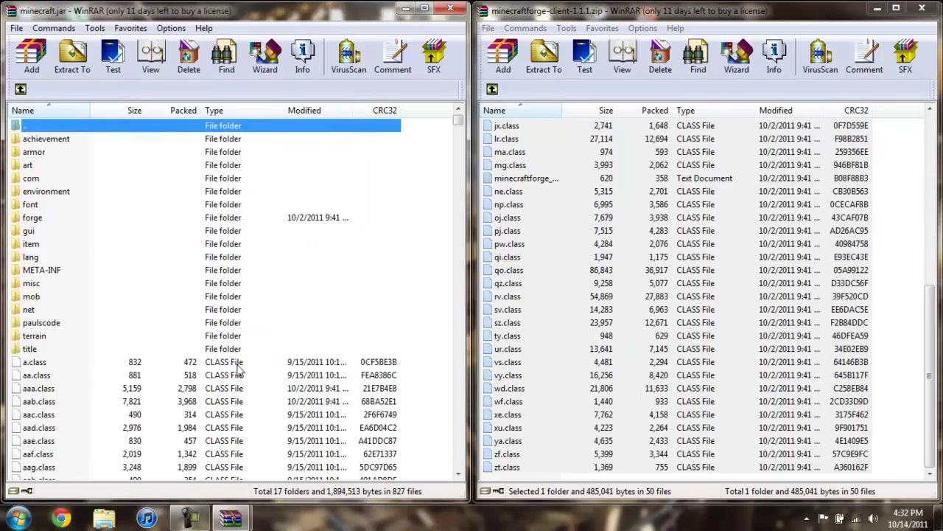
pyautogui.click(922, 9)
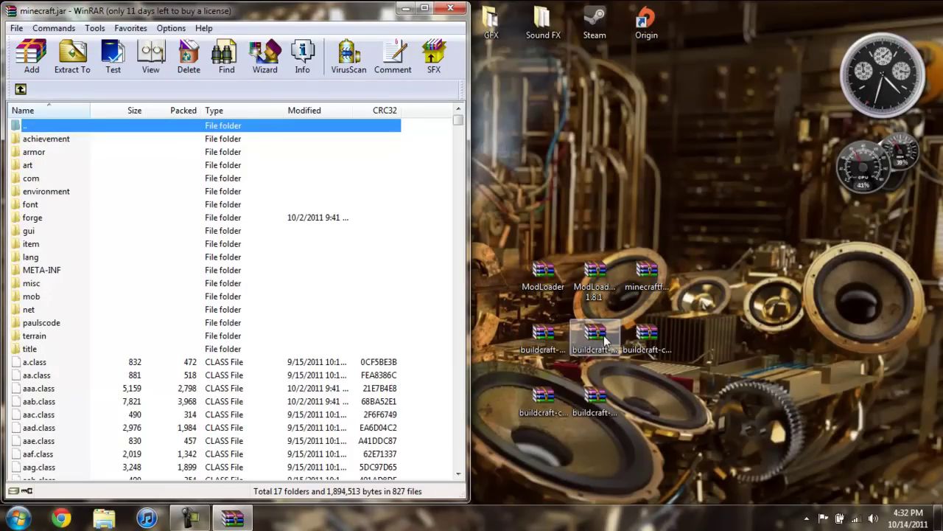
# Add the buildcraft and net folders and all class files from buildcraft-client-A-core-2.2.2.zip to minecraft.jar with the default archive settings, and close that zip
pyautogui.click(536, 339)
pyautogui.doubleClick(536, 339)
pyautogui.moveTo(244, 9); pyautogui.dragTo(938, 46)
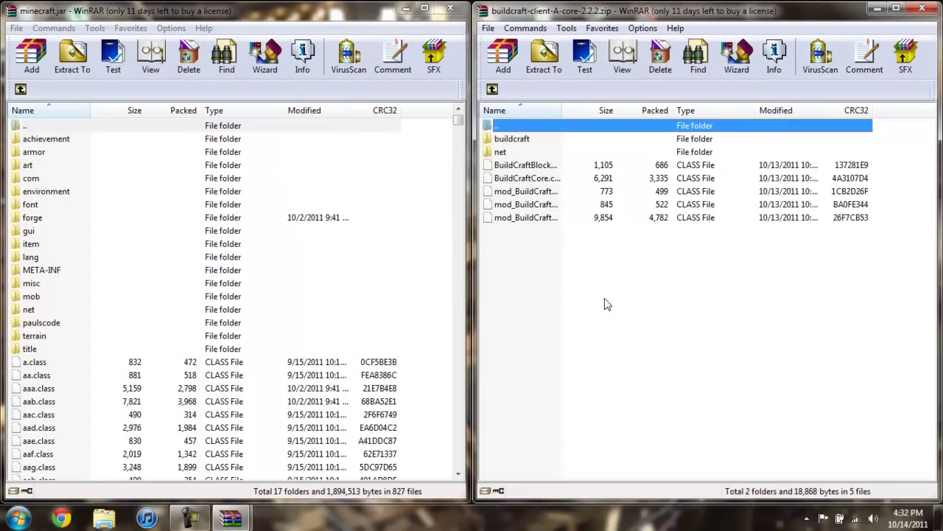
pyautogui.moveTo(605, 316); pyautogui.dragTo(597, 138)
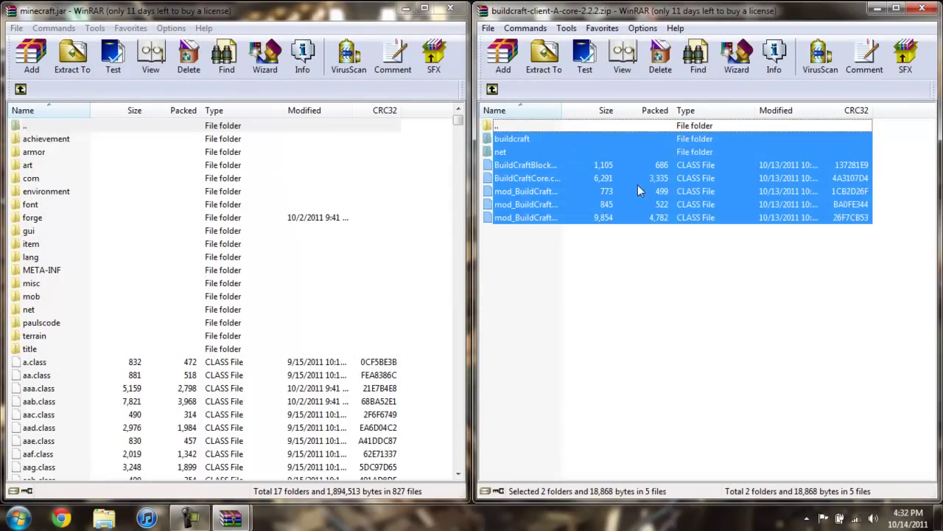
pyautogui.moveTo(640, 190); pyautogui.dragTo(278, 406)
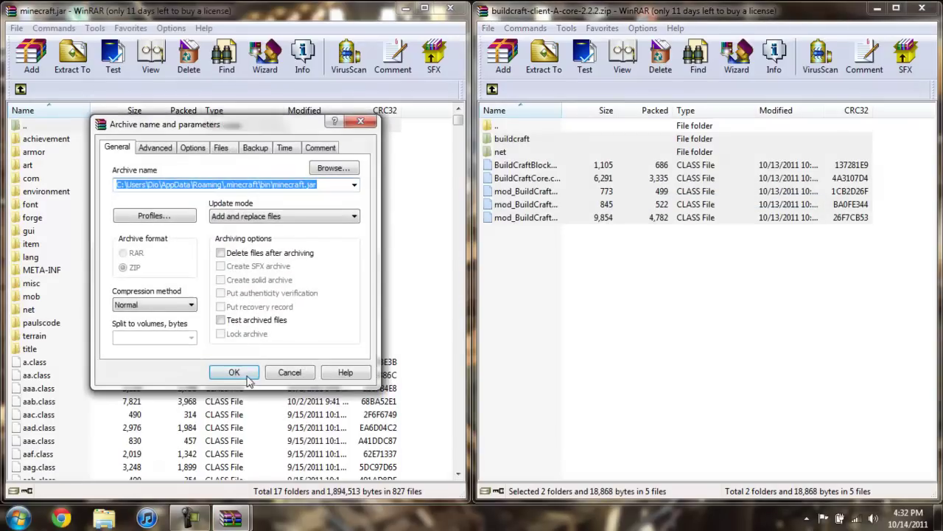
pyautogui.click(247, 377)
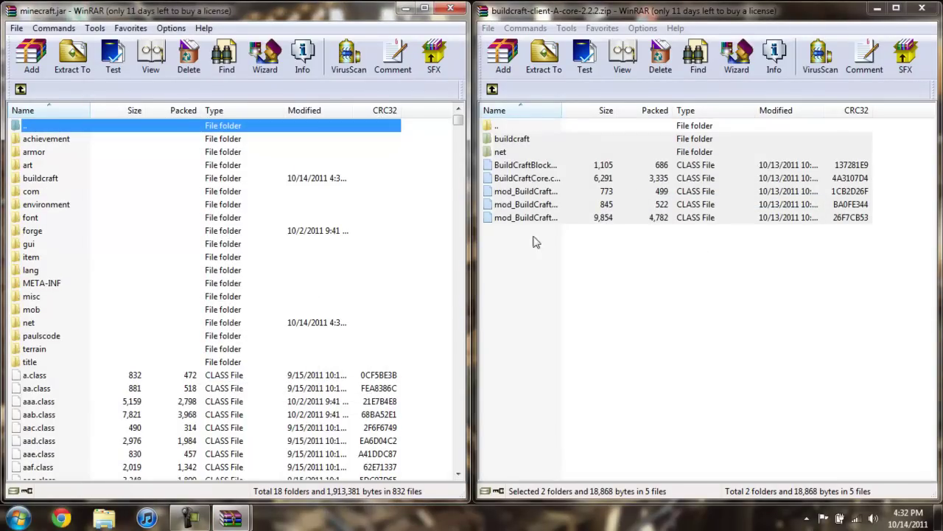
pyautogui.click(921, 9)
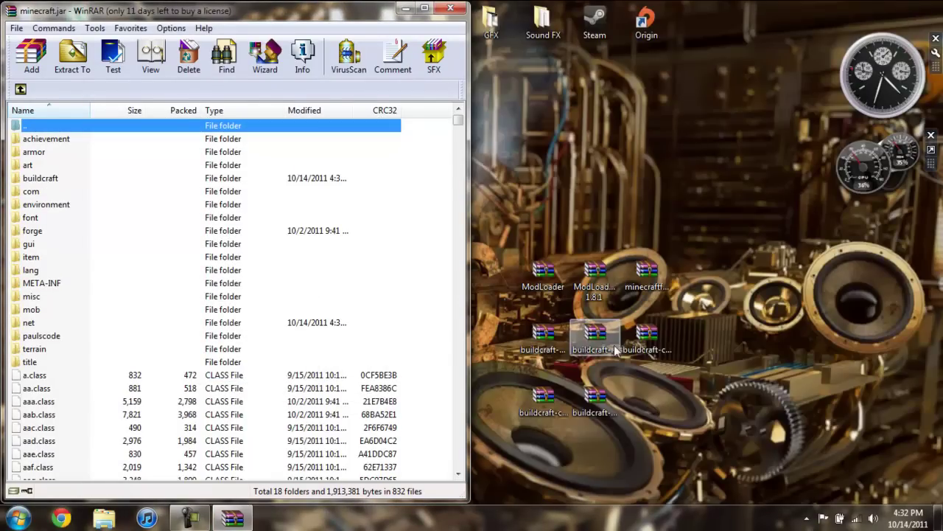
# Add all folders and class files from buildcraft-client-B-transport-2.2.2.zip to minecraft.jar with the default archive settings, and close that zip
pyautogui.doubleClick(611, 351)
pyautogui.press('super+Right')
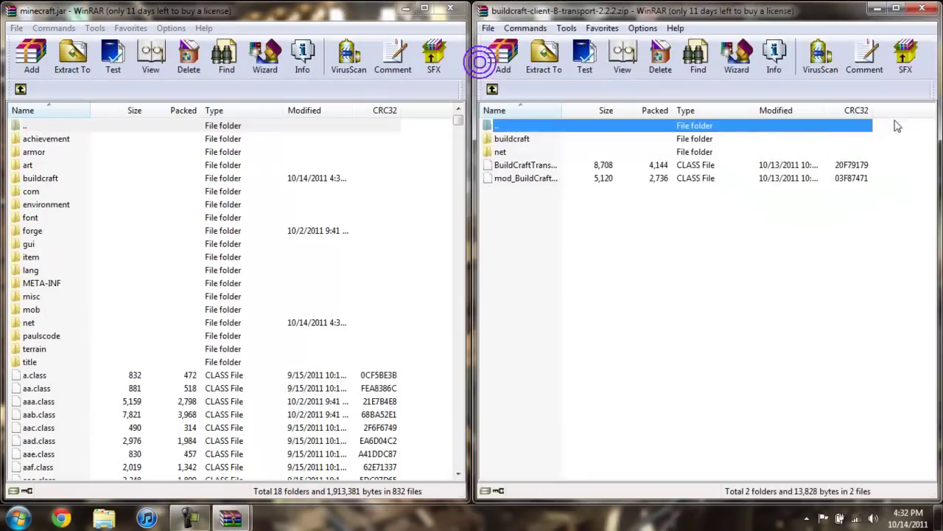
pyautogui.moveTo(623, 245); pyautogui.dragTo(419, 221)
pyautogui.click(238, 370)
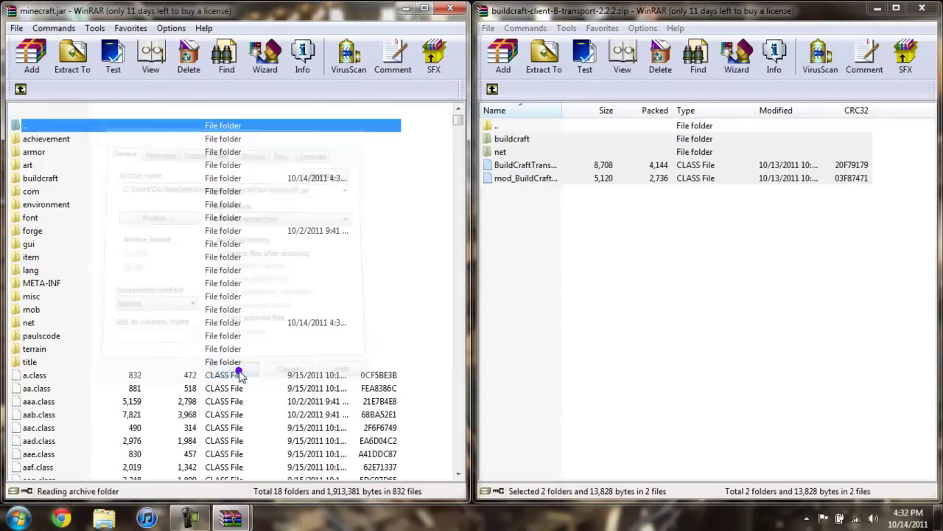
pyautogui.click(922, 9)
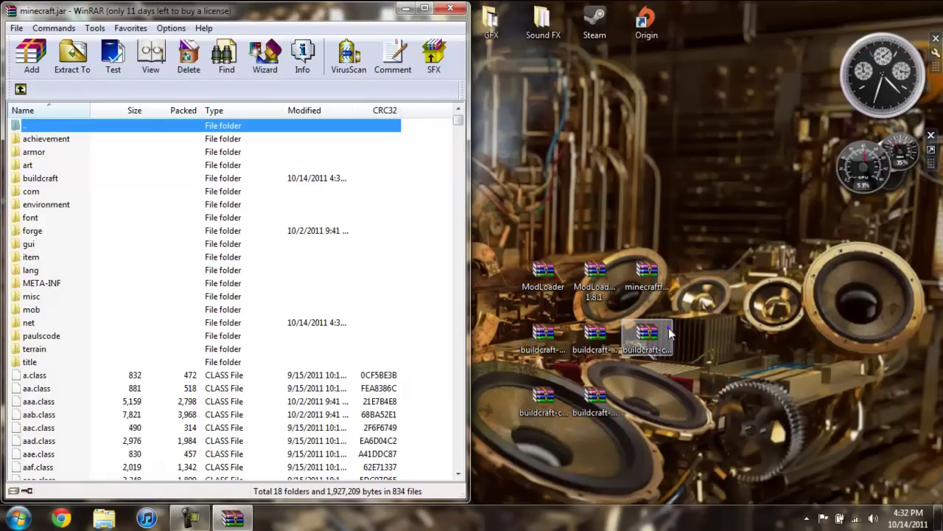
# Add all folders and class files from buildcraft-client-B-factory-2.2.2.zip to minecraft.jar with the default archive settings, and close that zip
pyautogui.doubleClick(668, 333)
pyautogui.press('super+Right')
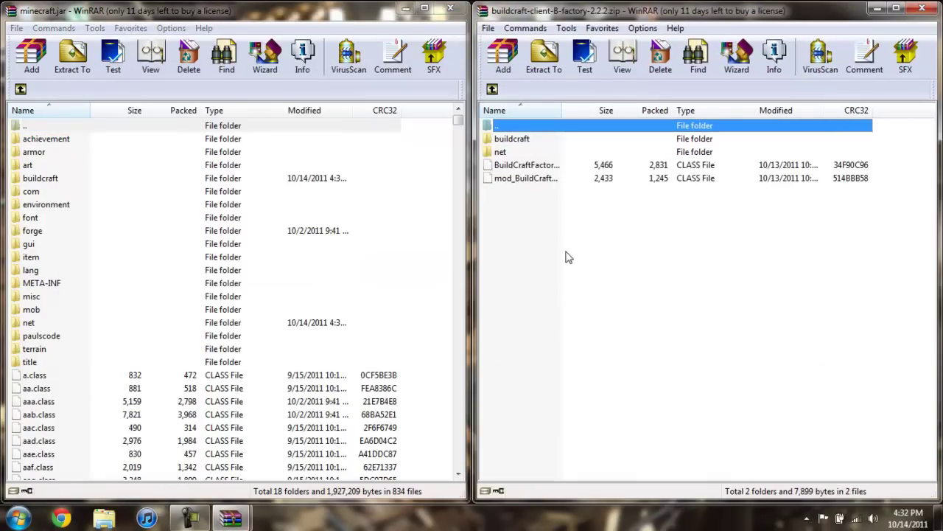
pyautogui.moveTo(561, 253); pyautogui.dragTo(258, 392)
pyautogui.click(221, 373)
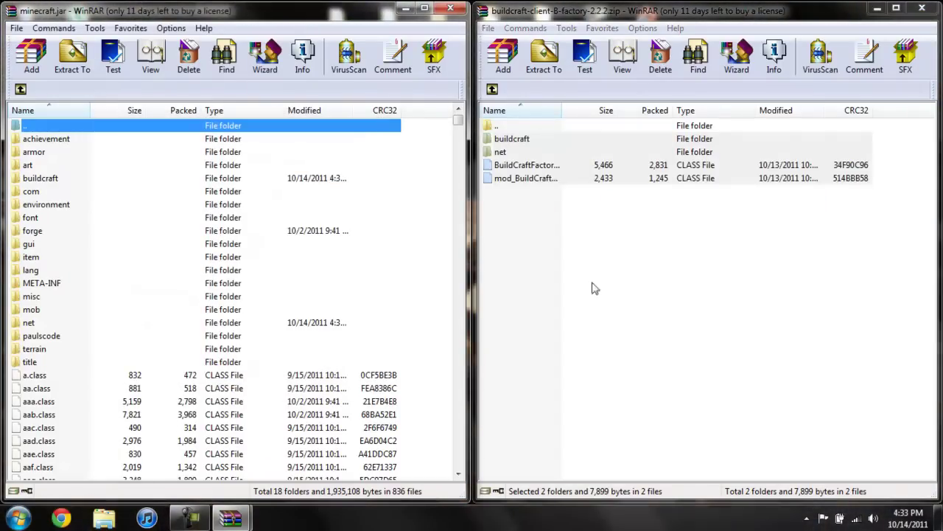
pyautogui.click(921, 7)
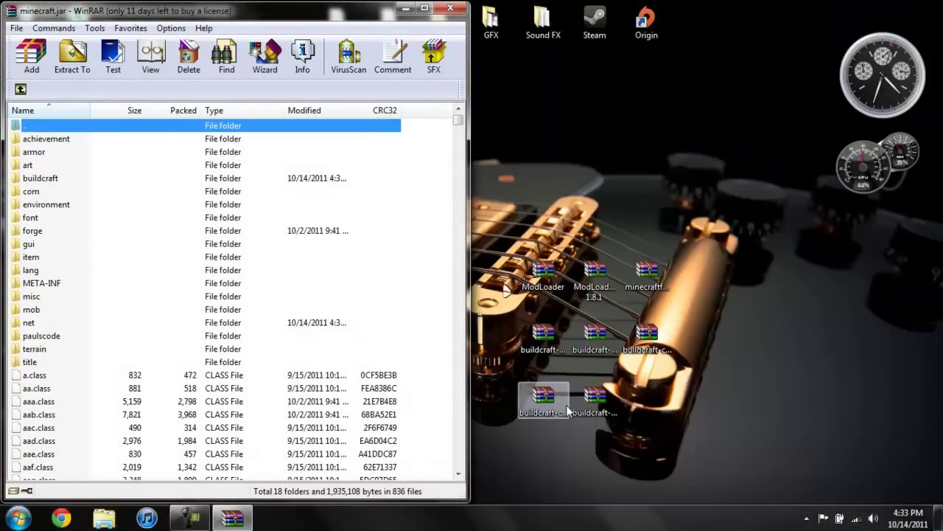
# Add all folders and class files from buildcraft-client-B-builders-2.2.2.zip to minecraft.jar with the default archive settings, and close that zip
pyautogui.doubleClick(556, 404)
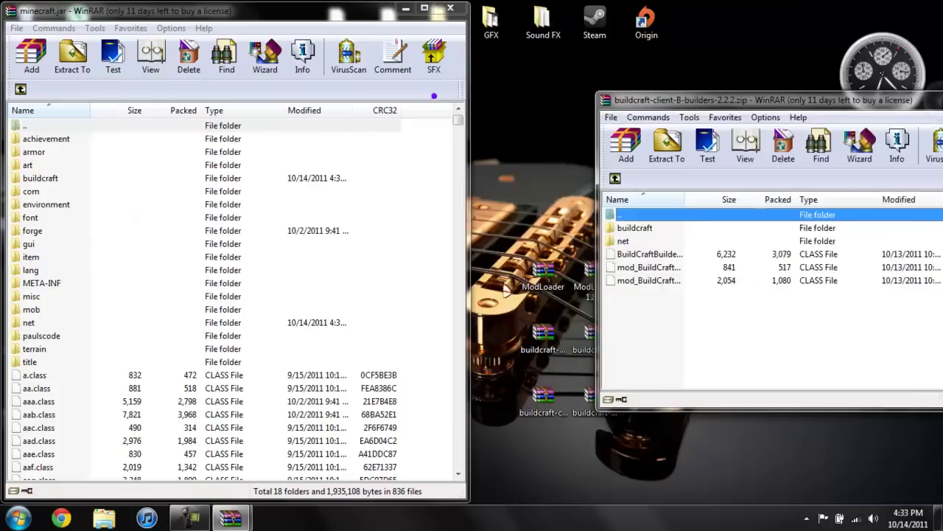
pyautogui.press('super+Right')
pyautogui.moveTo(666, 246); pyautogui.dragTo(650, 140)
pyautogui.moveTo(667, 189); pyautogui.dragTo(324, 348)
pyautogui.click(242, 372)
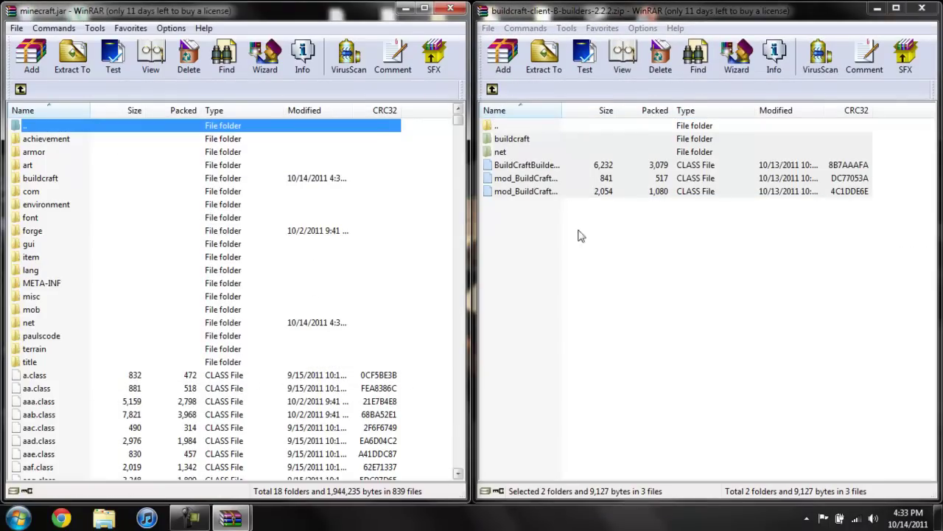
pyautogui.click(921, 9)
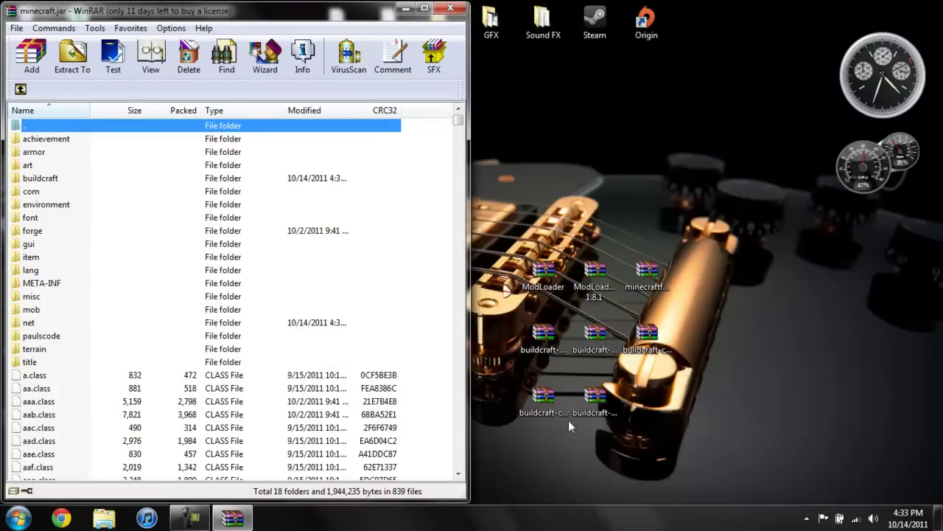
# Add all folders and class files from buildcraft-client-B-energy-2.2.2.zip to minecraft.jar with the default archive settings, and close that zip
pyautogui.doubleClick(599, 407)
pyautogui.press('super+Right')
pyautogui.moveTo(584, 239); pyautogui.dragTo(552, 137)
pyautogui.moveTo(573, 177); pyautogui.dragTo(298, 441)
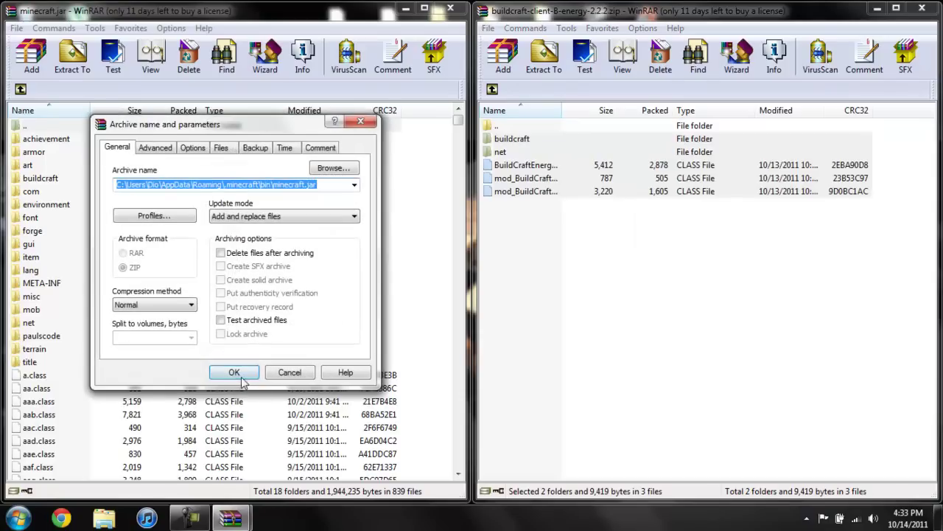
pyautogui.click(234, 372)
pyautogui.click(922, 9)
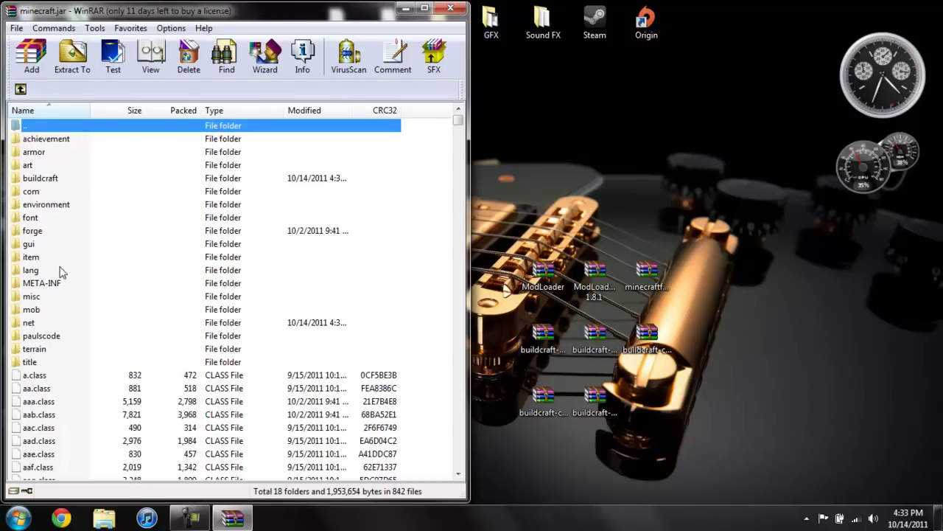
# Delete the META-INF folder from minecraft.jar and close the archive
pyautogui.click(40, 284)
pyautogui.rightClick(46, 280)
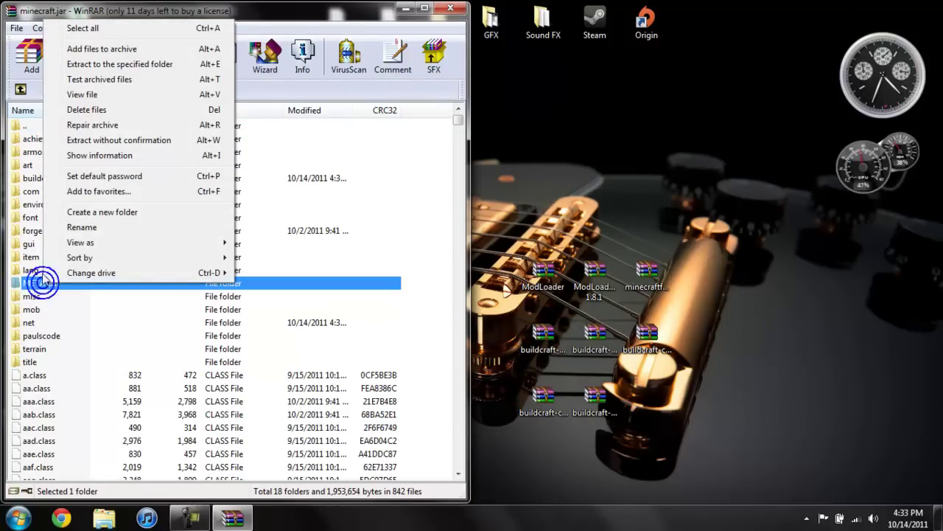
pyautogui.click(89, 111)
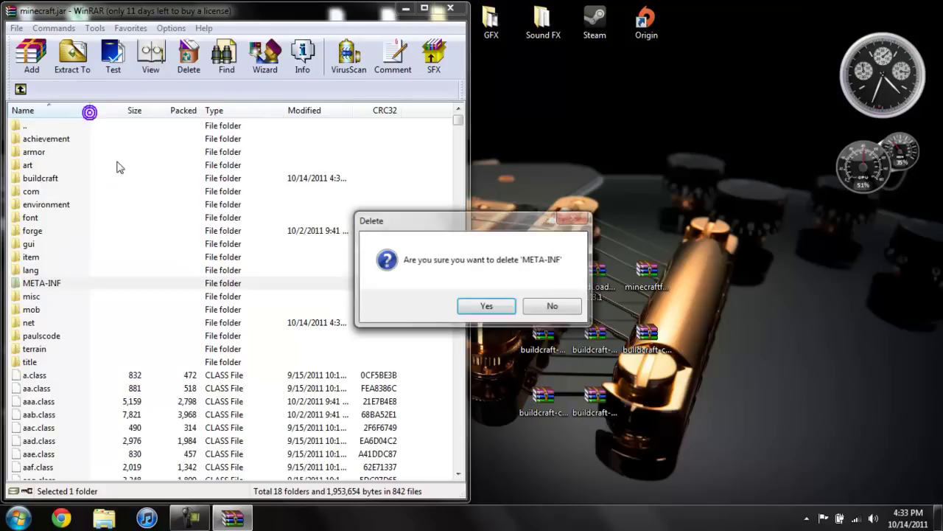
pyautogui.click(486, 306)
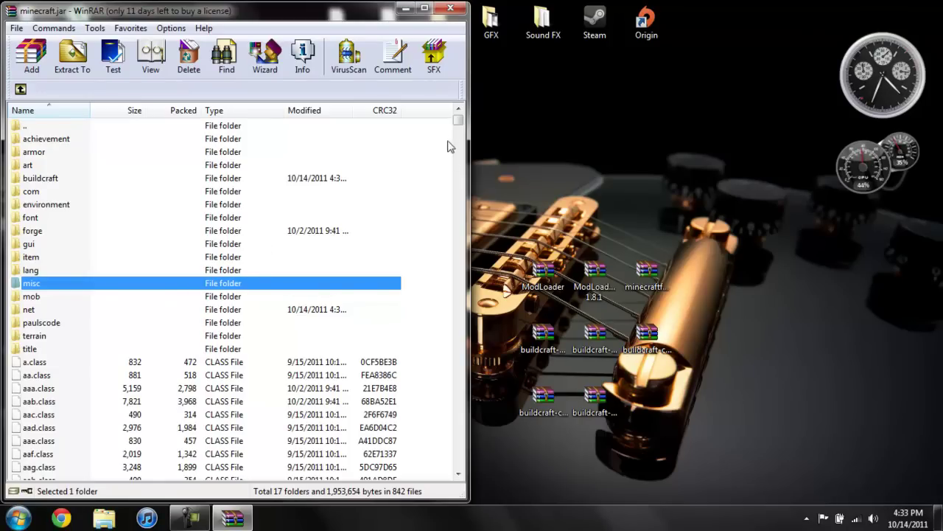
pyautogui.click(451, 8)
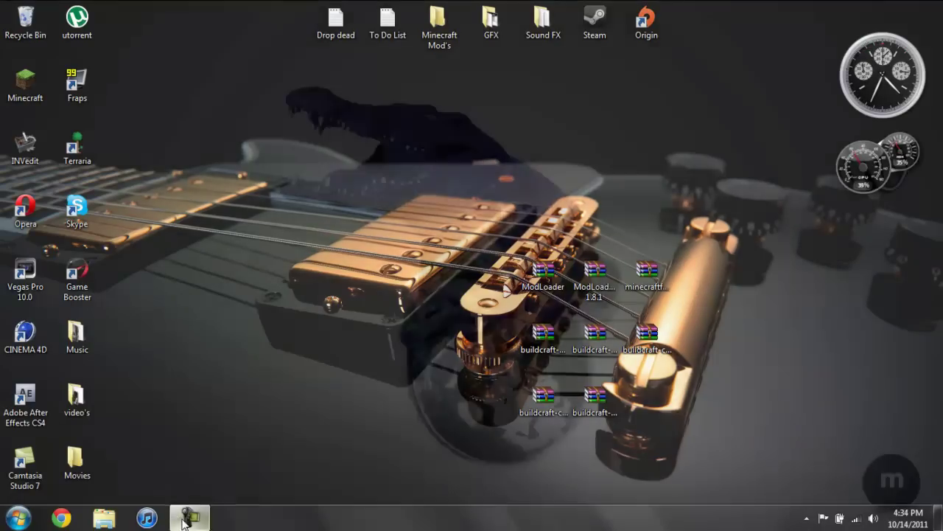
pyautogui.click(184, 520)
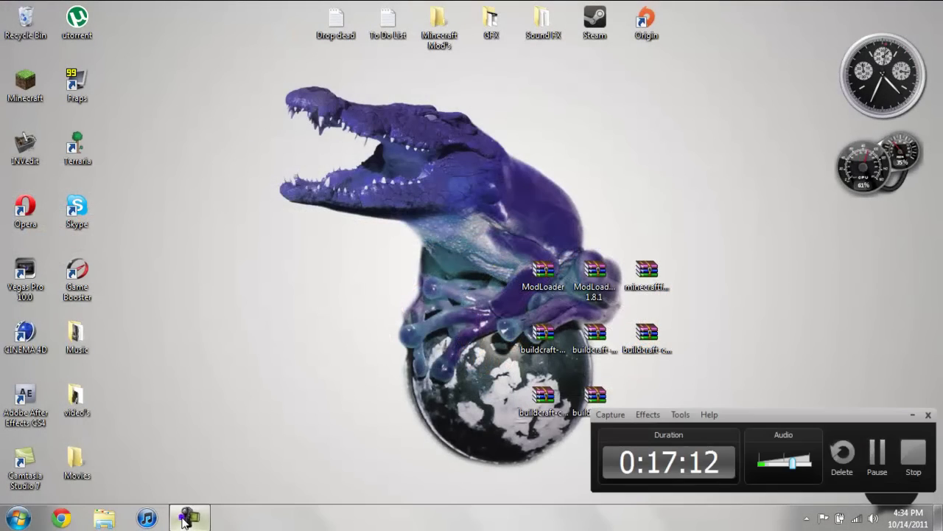